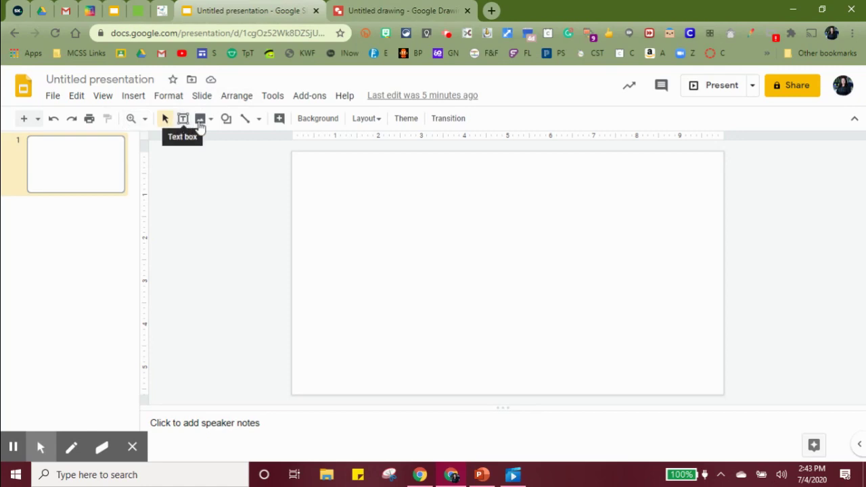
Switch between the presentation and drawing tabs, ending on the Untitled drawing with the Welcome banner.
{"action": "left_click", "coordinate": [373, 13]}
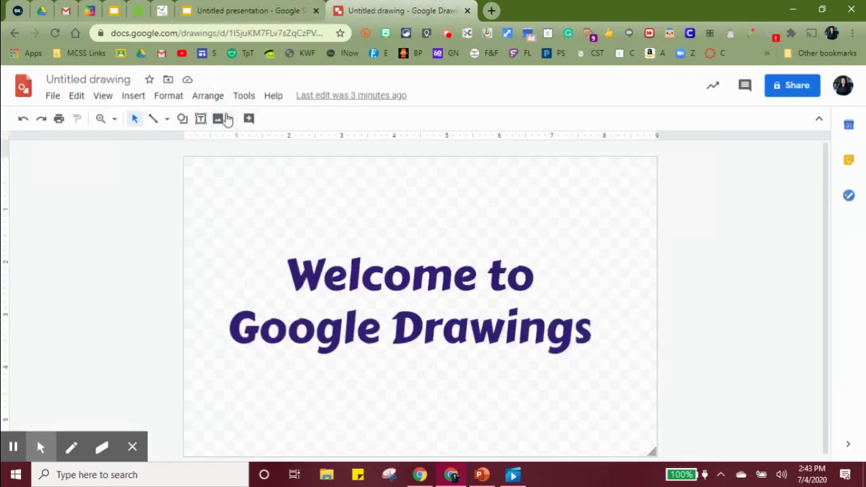
{"action": "left_click", "coordinate": [248, 15]}
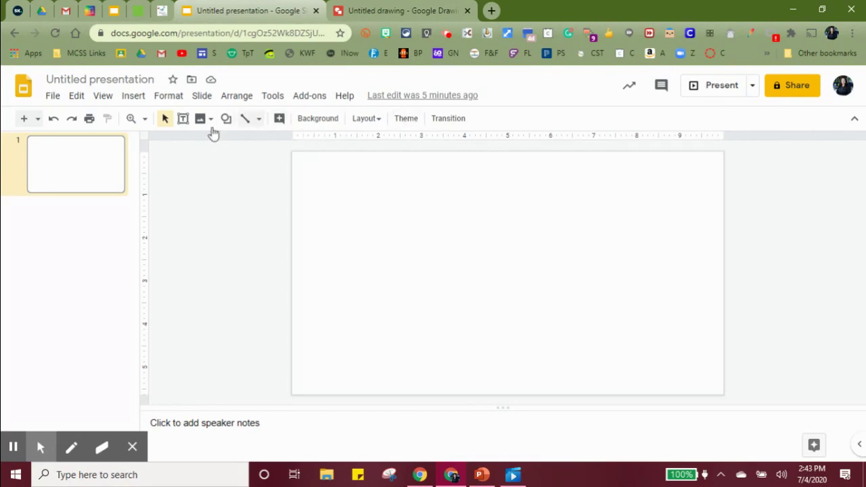
{"action": "left_click", "coordinate": [396, 12]}
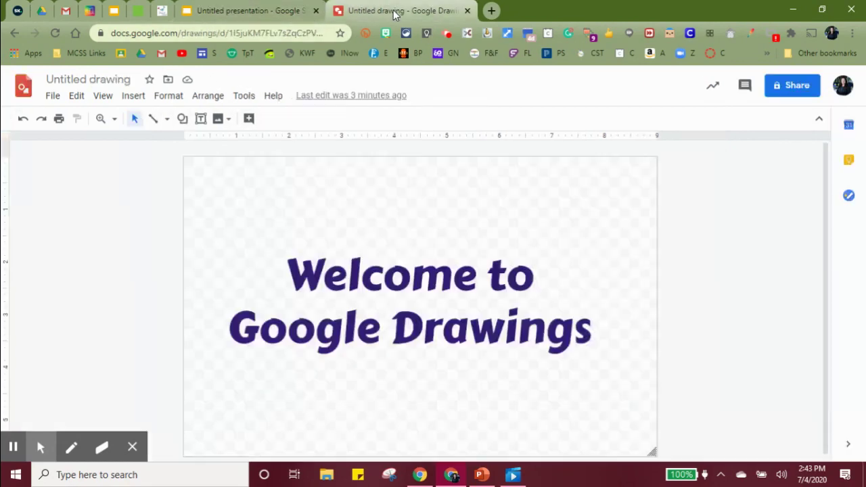
{"action": "left_click", "coordinate": [171, 98]}
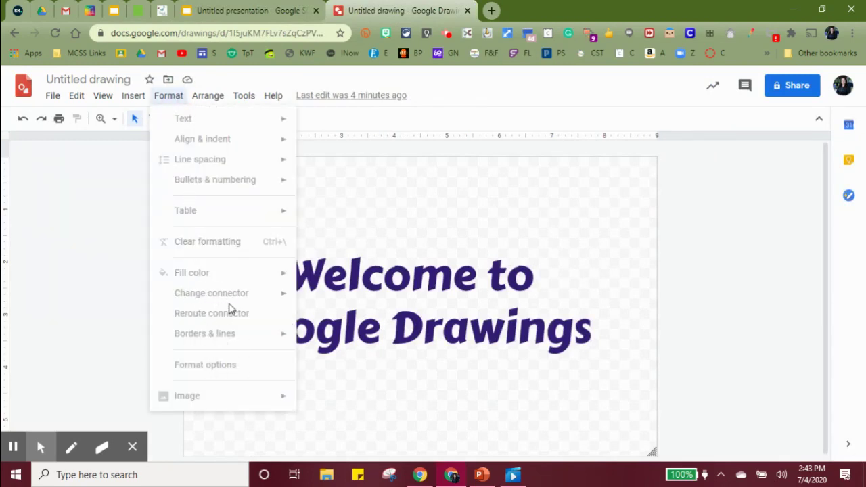
{"action": "left_click", "coordinate": [204, 97]}
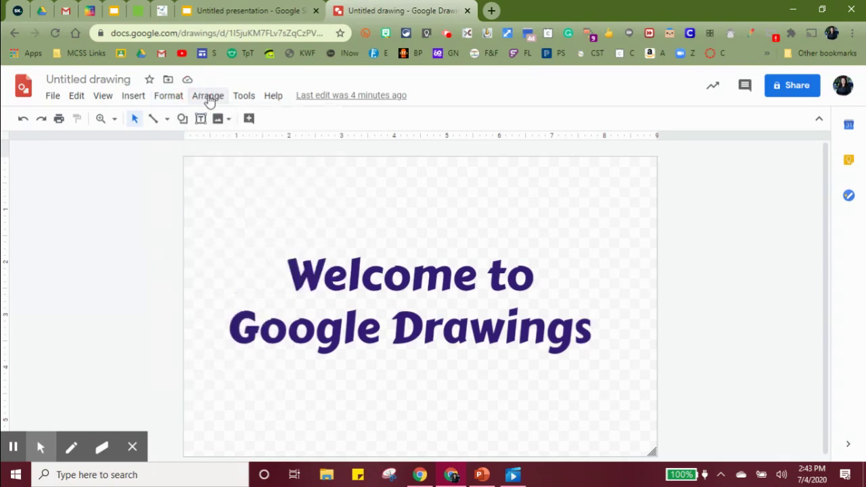
{"action": "left_click", "coordinate": [208, 98]}
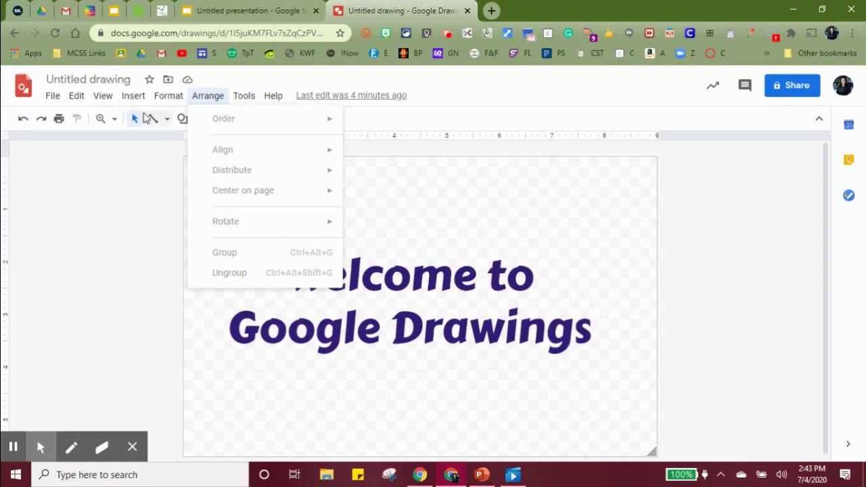
{"action": "left_click", "coordinate": [125, 93]}
{"action": "left_click", "coordinate": [128, 94]}
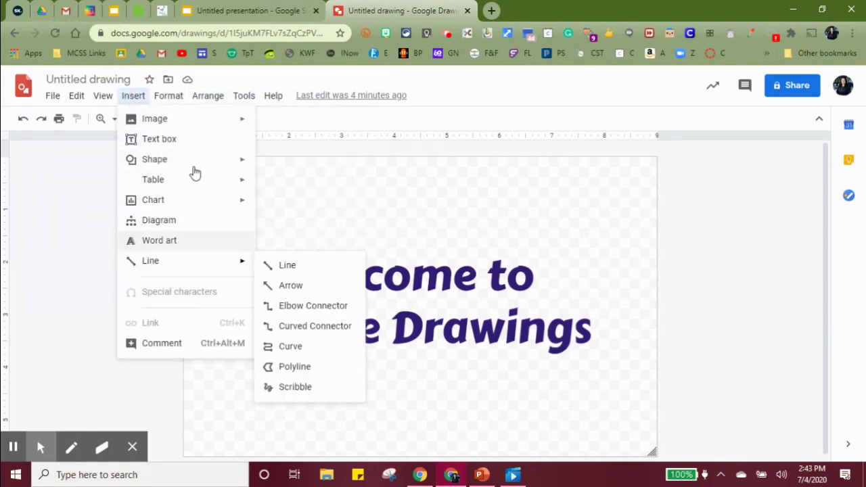
{"action": "mouse_move", "coordinate": [188, 169]}
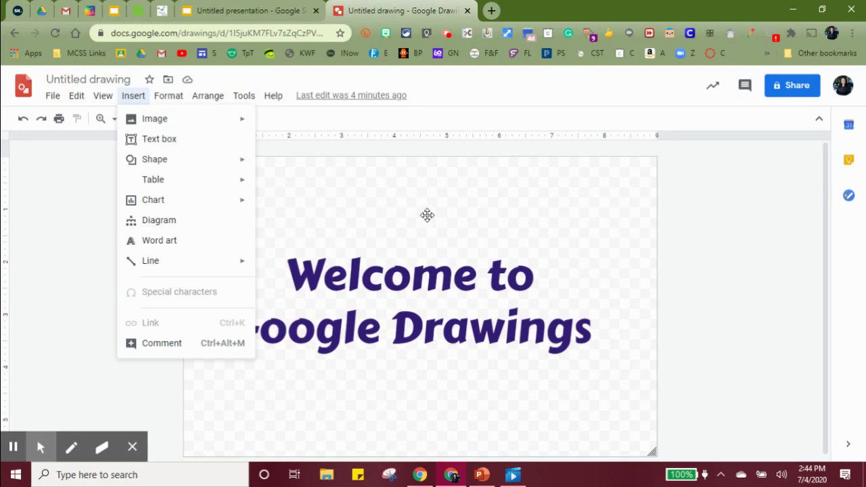
{"action": "left_click", "coordinate": [698, 211]}
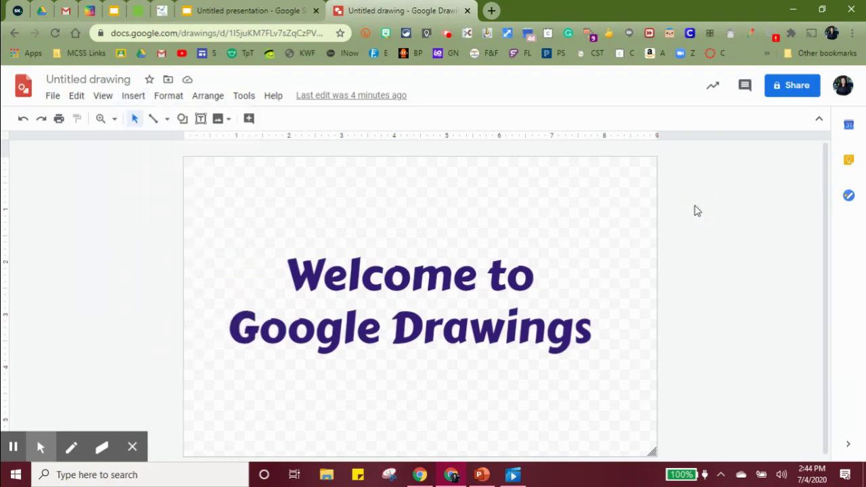
Select the word 'Welcome' in the banner title, then clear the selection.
{"action": "left_click", "coordinate": [505, 273]}
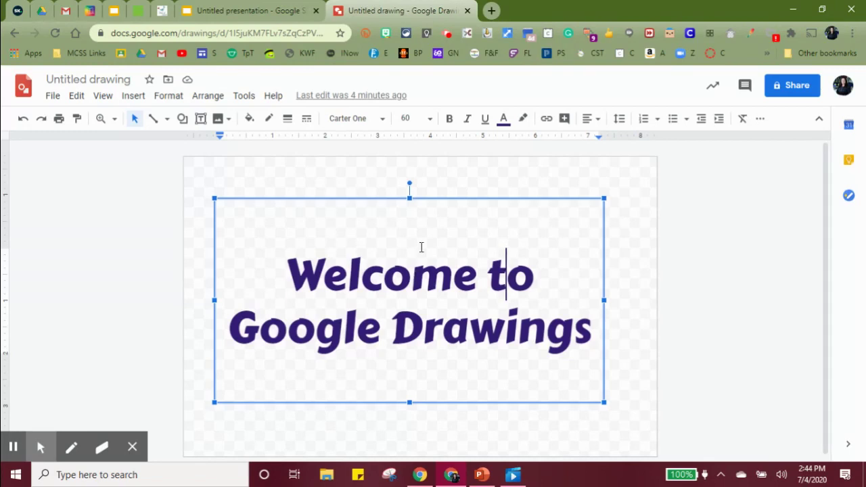
{"action": "left_click", "coordinate": [398, 272]}
{"action": "double_click", "coordinate": [398, 272]}
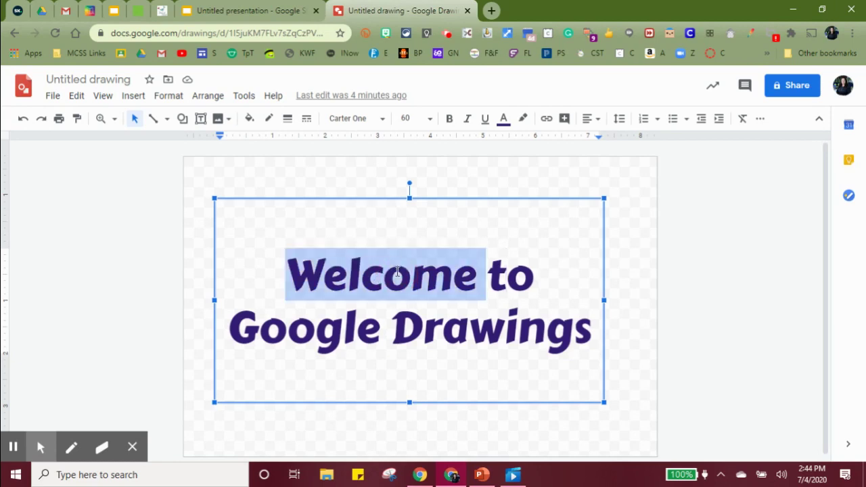
{"action": "left_click", "coordinate": [237, 223]}
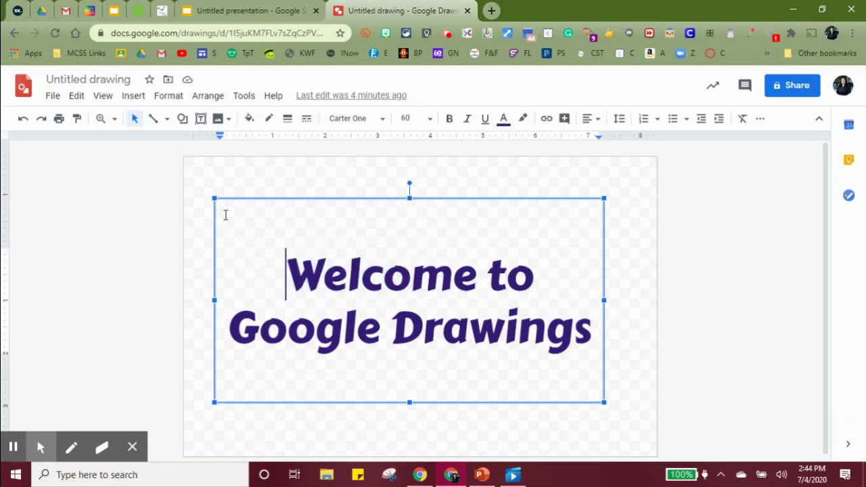
In the Untitled presentation, bring up the Insert image from Drive panel.
{"action": "left_click", "coordinate": [281, 16]}
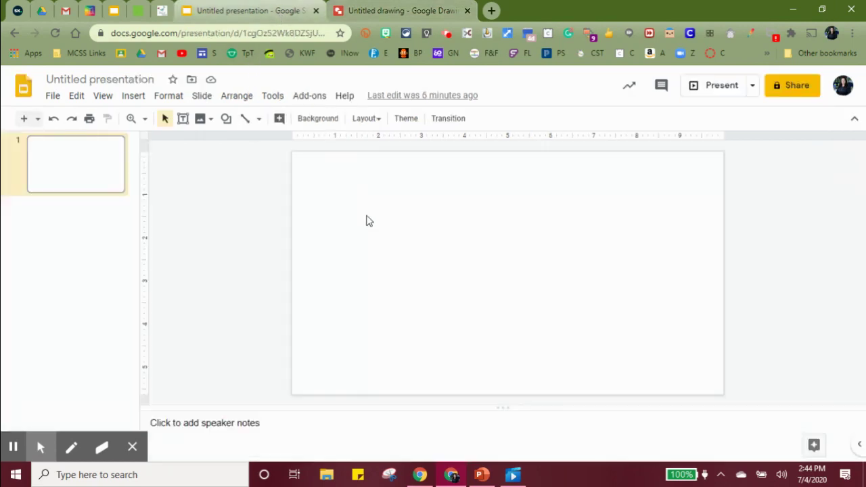
{"action": "left_click", "coordinate": [201, 119]}
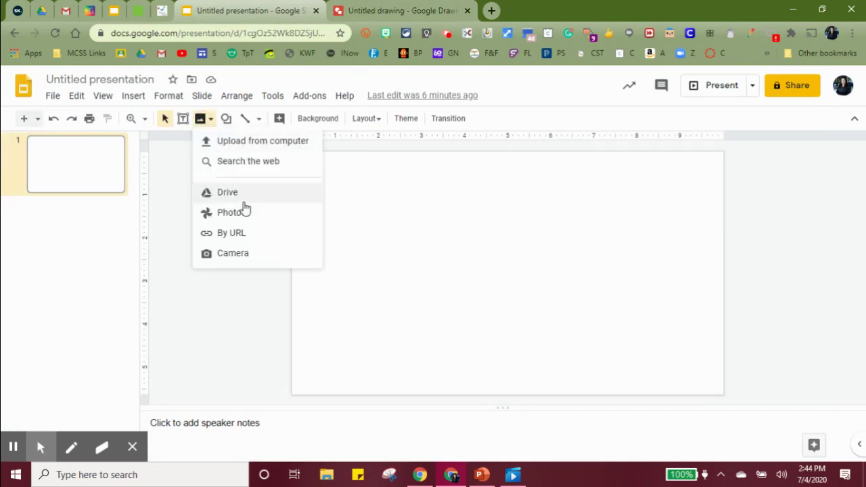
{"action": "left_click", "coordinate": [243, 194]}
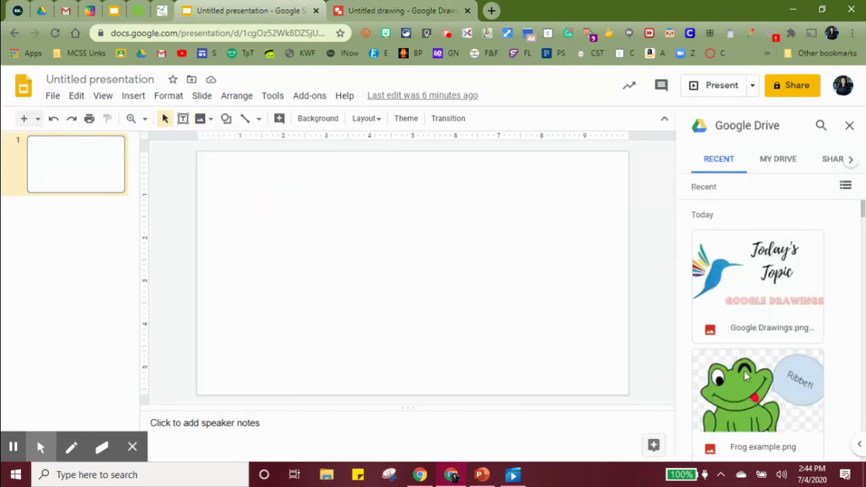
{"action": "scroll", "coordinate": [743, 376], "scroll_direction": "down", "scroll_amount": 5}
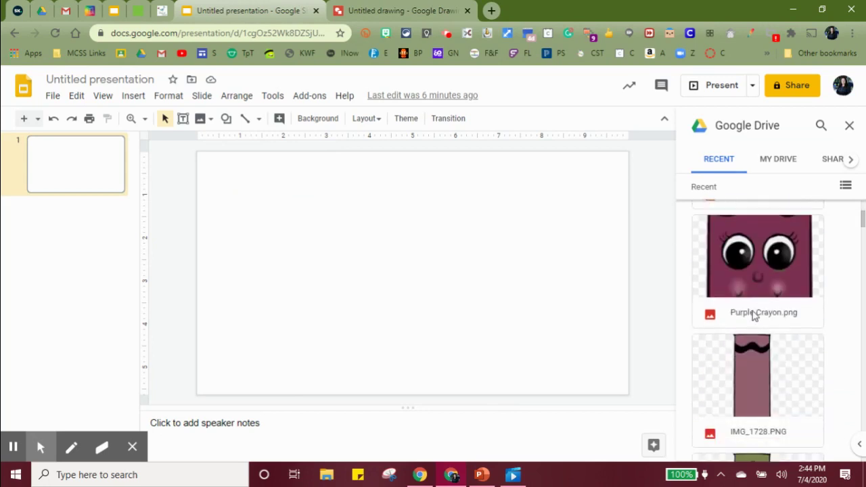
{"action": "scroll", "coordinate": [748, 304], "scroll_direction": "down", "scroll_amount": 5}
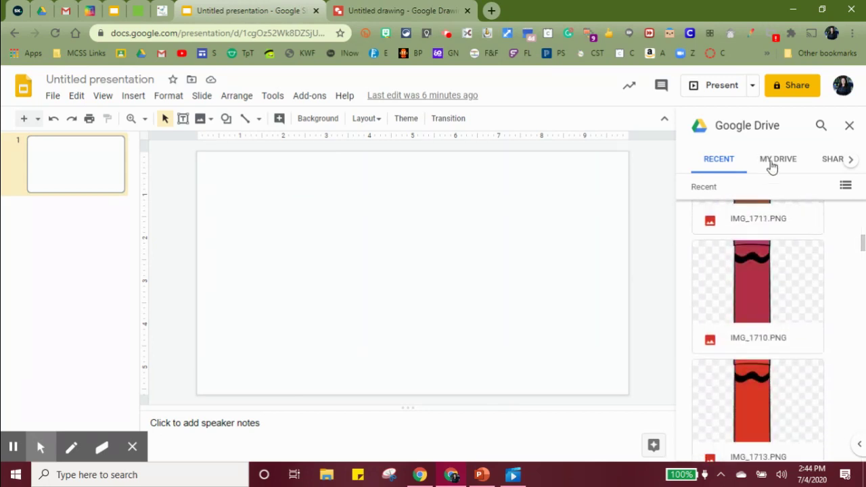
Search Drive for 'frog' and pick the paper-plate frog craft photo.
{"action": "left_click", "coordinate": [821, 127]}
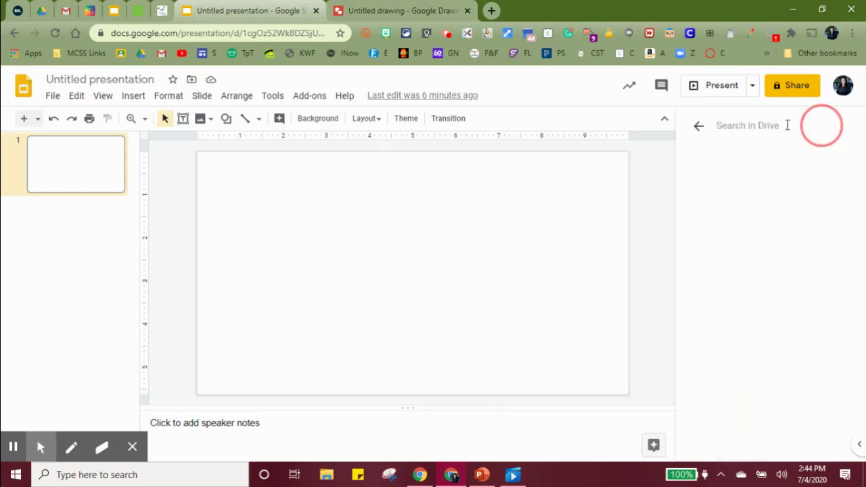
{"action": "left_click", "coordinate": [737, 134]}
{"action": "type", "text": "frog"}
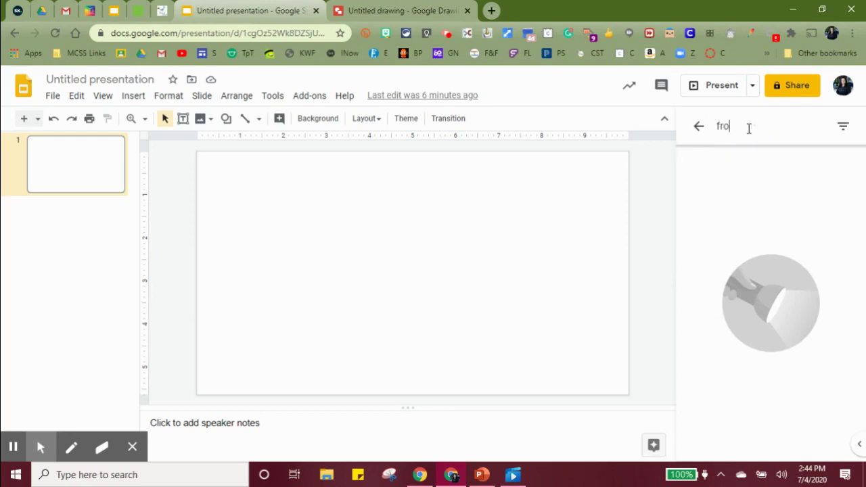
{"action": "key", "text": "Return"}
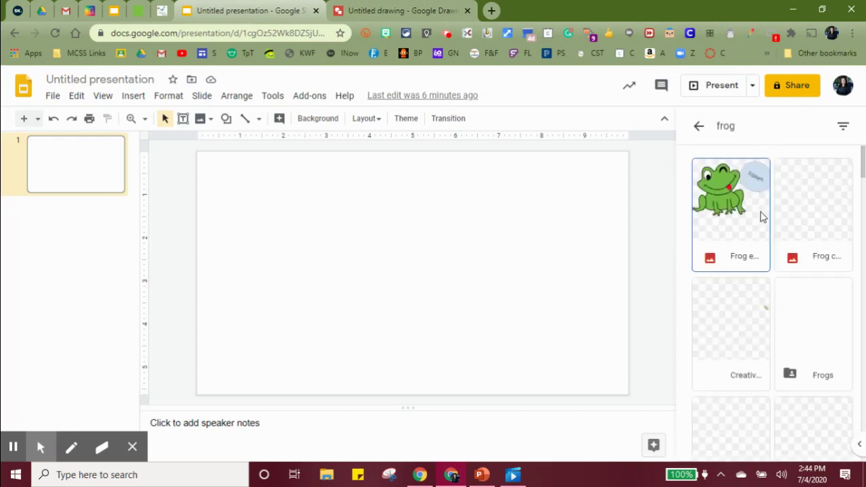
{"action": "scroll", "coordinate": [811, 387], "scroll_direction": "down", "scroll_amount": 8}
{"action": "scroll", "coordinate": [815, 359], "scroll_direction": "down", "scroll_amount": 10}
{"action": "scroll", "coordinate": [806, 342], "scroll_direction": "down", "scroll_amount": 8}
{"action": "scroll", "coordinate": [805, 342], "scroll_direction": "down", "scroll_amount": 10}
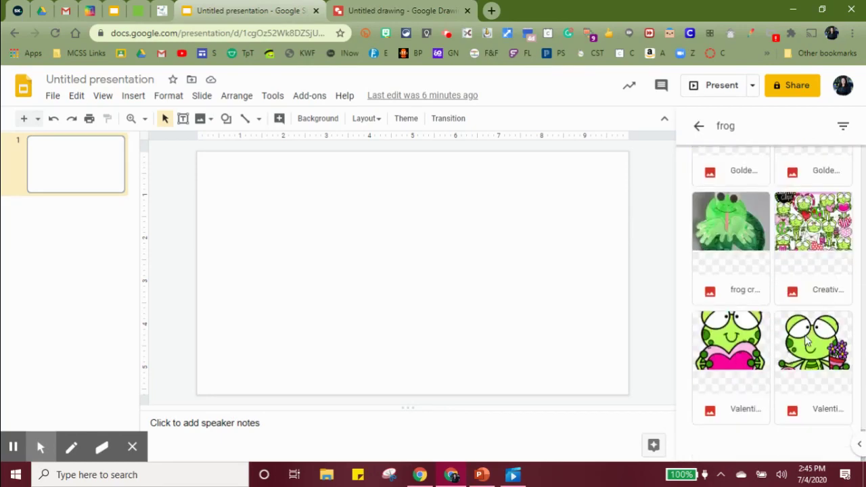
{"action": "left_click", "coordinate": [738, 238]}
Insert the frog craft photo, enlarge it and move it higher on the slide.
{"action": "left_click", "coordinate": [737, 237]}
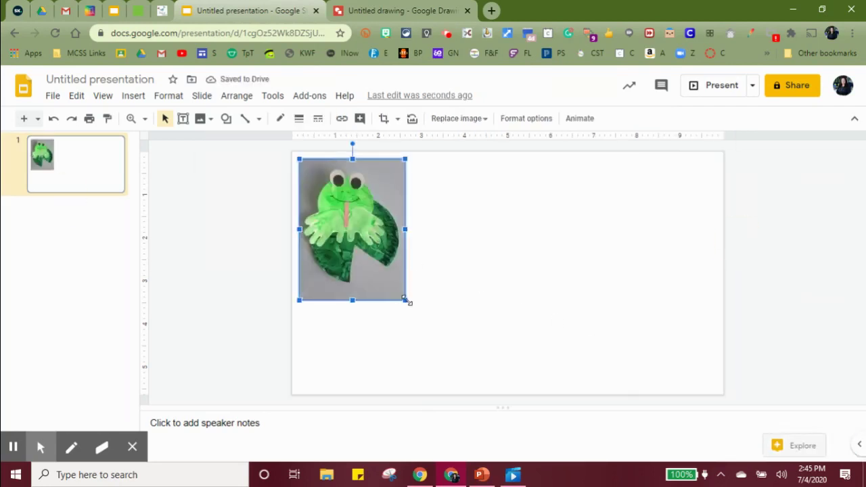
{"action": "left_click_drag", "start_coordinate": [406, 301], "coordinate": [509, 287]}
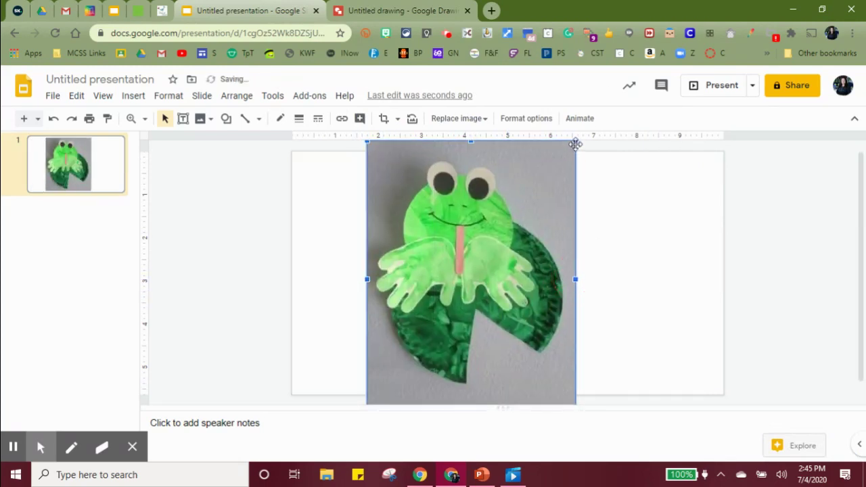
{"action": "left_click_drag", "start_coordinate": [576, 144], "coordinate": [555, 169]}
{"action": "left_click_drag", "start_coordinate": [499, 255], "coordinate": [510, 236]}
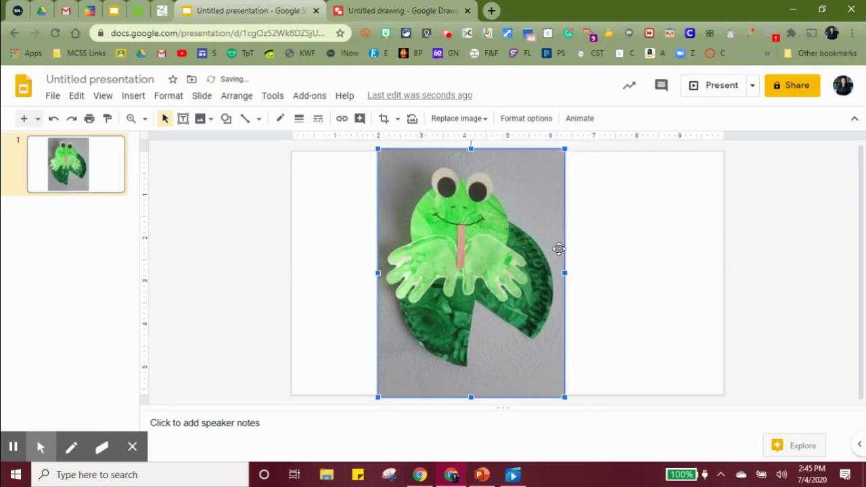
Crop strips off the top and bottom of the frog photo.
{"action": "left_click", "coordinate": [447, 213]}
{"action": "double_click", "coordinate": [447, 212]}
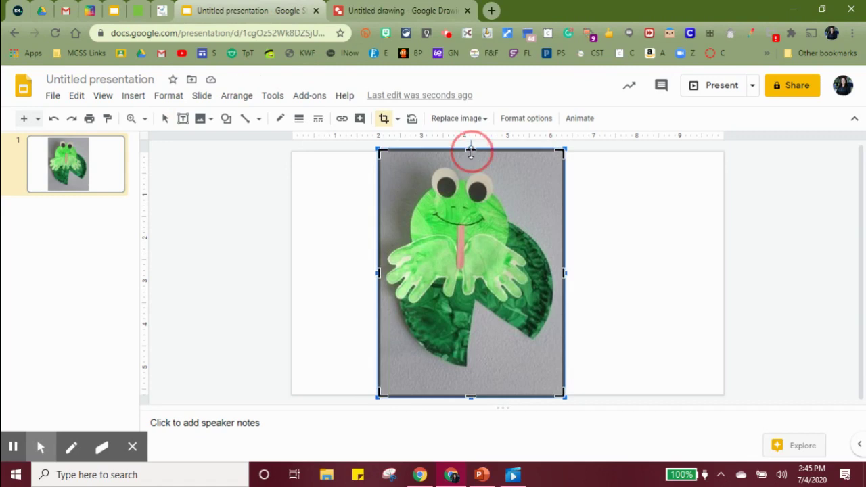
{"action": "left_click_drag", "start_coordinate": [471, 152], "coordinate": [476, 166]}
{"action": "left_click_drag", "start_coordinate": [473, 399], "coordinate": [476, 367]}
{"action": "left_click", "coordinate": [617, 289]}
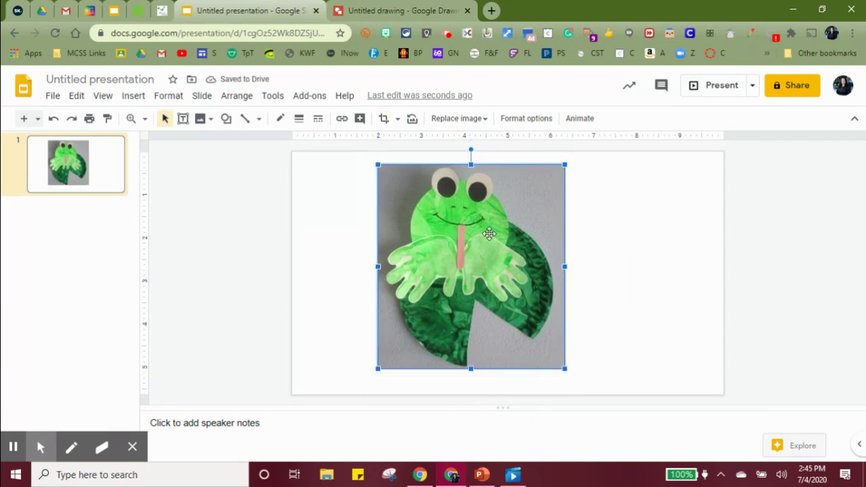
Back in the drawing, shorten the banner text box from its top and bottom edges.
{"action": "left_click", "coordinate": [398, 11]}
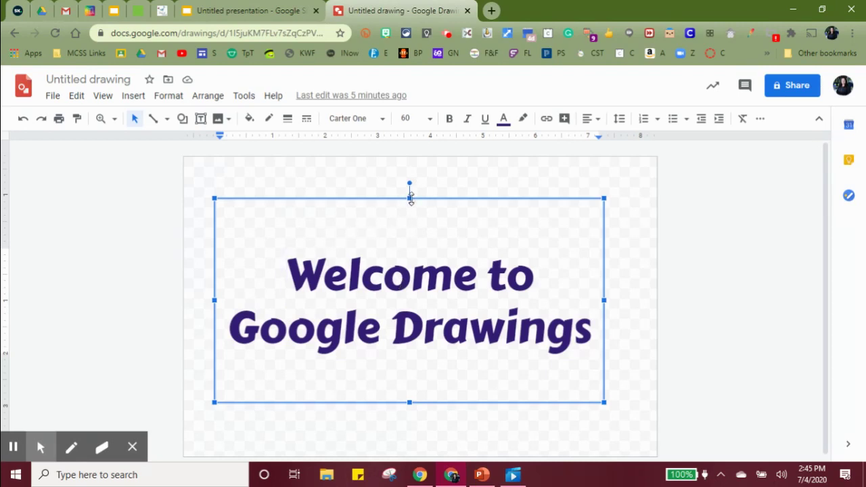
{"action": "left_click_drag", "start_coordinate": [409, 198], "coordinate": [416, 248]}
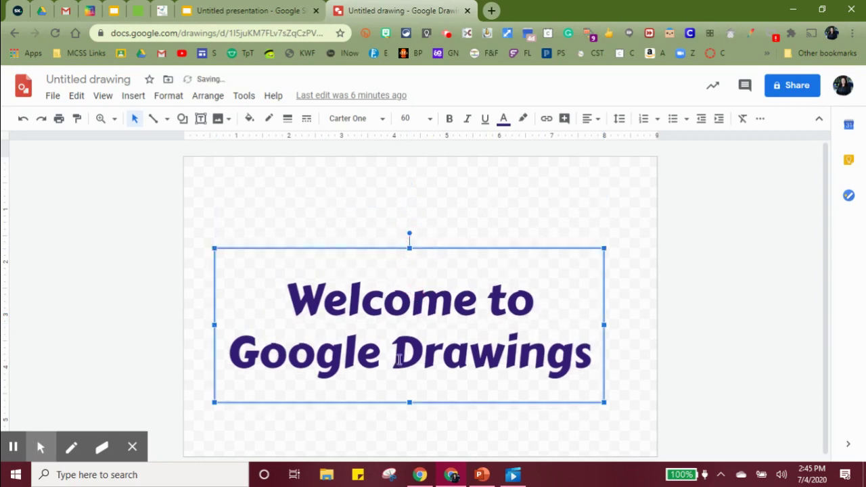
{"action": "left_click", "coordinate": [412, 402]}
{"action": "left_click_drag", "start_coordinate": [412, 402], "coordinate": [413, 392]}
{"action": "left_click", "coordinate": [456, 427]}
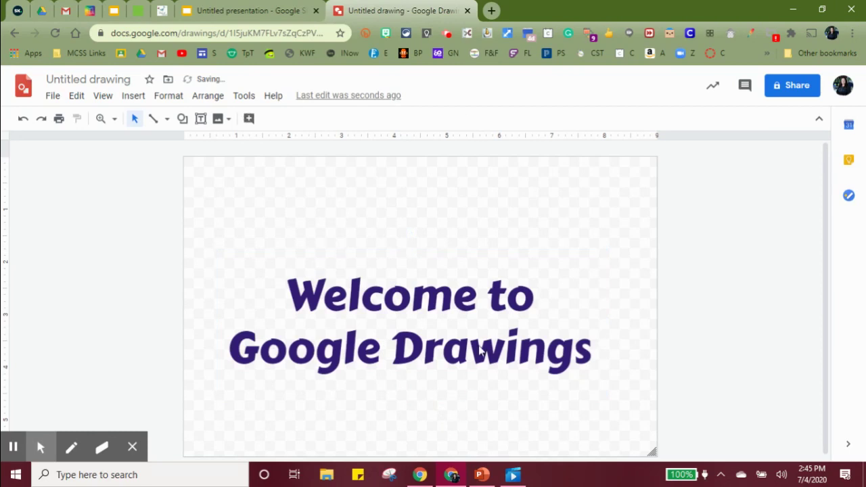
Move the Welcome title box to the canvas's top-left.
{"action": "left_click", "coordinate": [479, 349]}
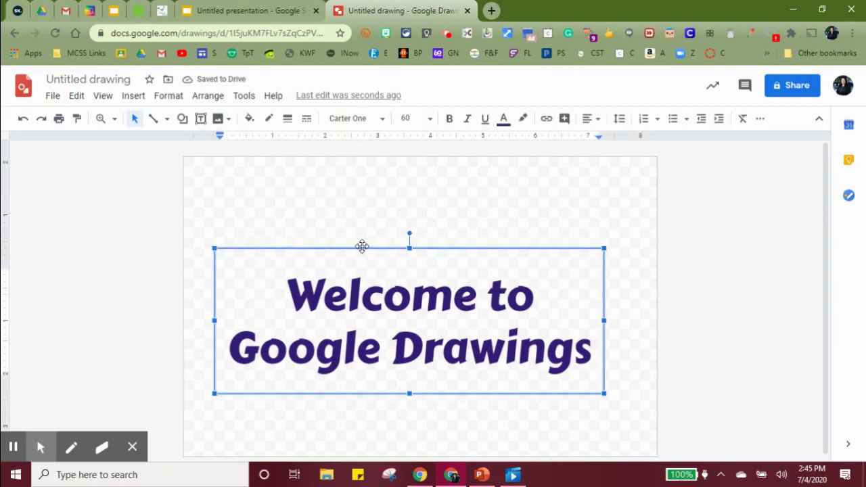
{"action": "left_click_drag", "start_coordinate": [362, 246], "coordinate": [343, 157]}
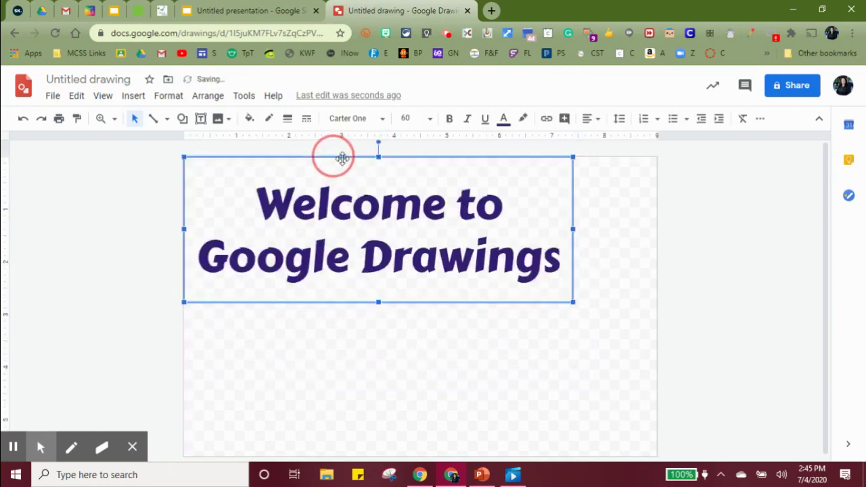
{"action": "left_click", "coordinate": [655, 459]}
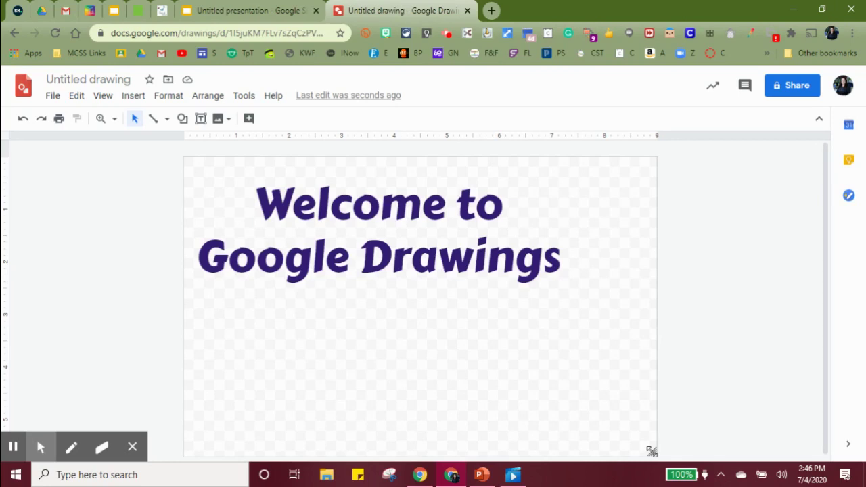
Shrink the canvas to a short wide banner and fit the title box up and left within it.
{"action": "left_click_drag", "start_coordinate": [651, 451], "coordinate": [572, 286]}
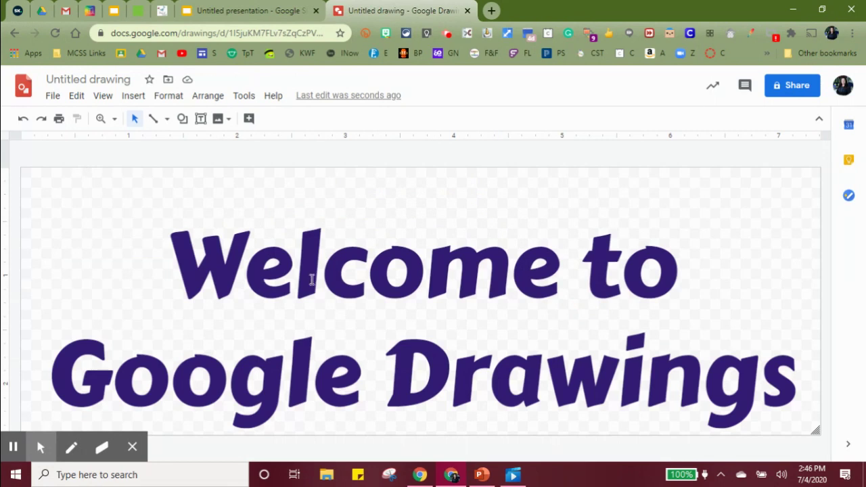
{"action": "left_click", "coordinate": [258, 284]}
{"action": "left_click_drag", "start_coordinate": [421, 168], "coordinate": [422, 201]}
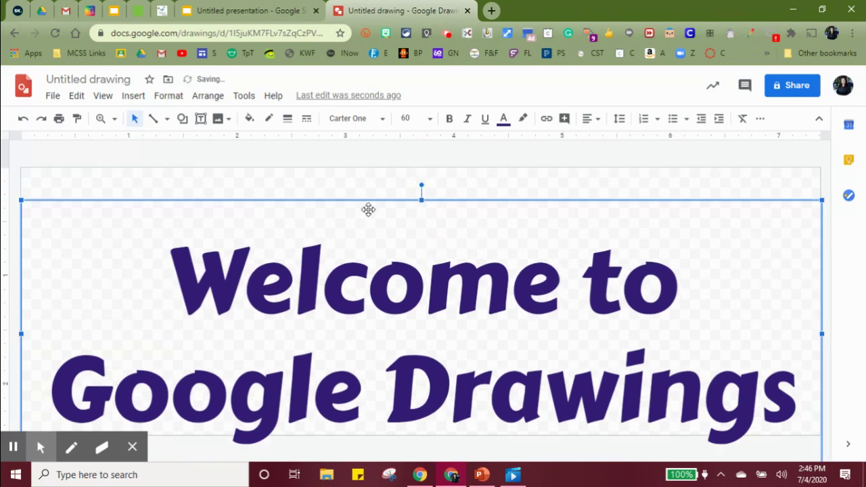
{"action": "left_click_drag", "start_coordinate": [368, 202], "coordinate": [349, 178]}
{"action": "left_click_drag", "start_coordinate": [552, 178], "coordinate": [556, 173]}
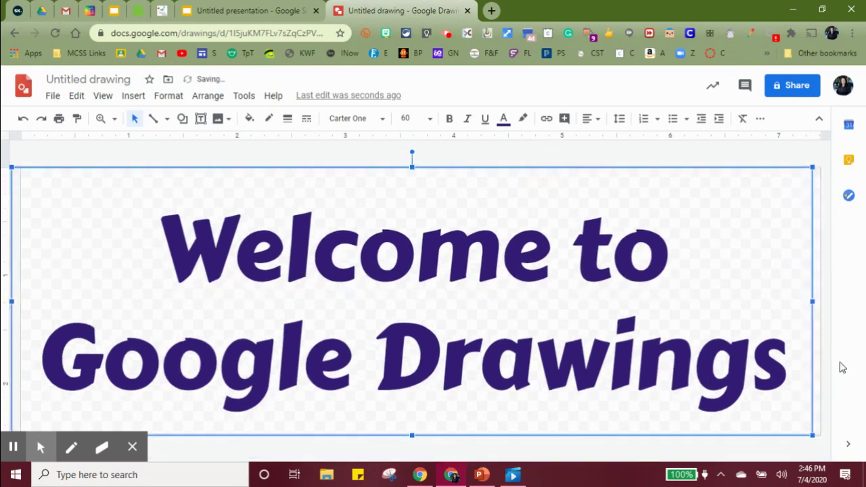
Search Drive for 'frog clipart', then leave the Drive results.
{"action": "left_click", "coordinate": [241, 160]}
{"action": "left_click", "coordinate": [218, 119]}
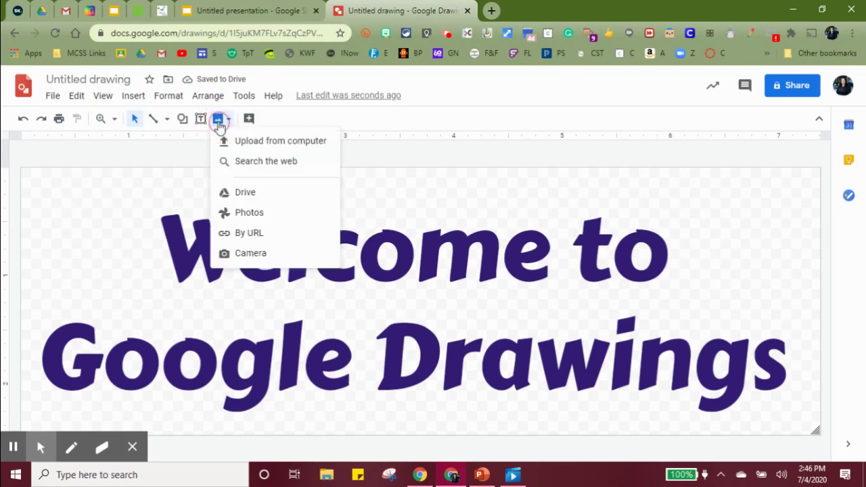
{"action": "left_click", "coordinate": [254, 194]}
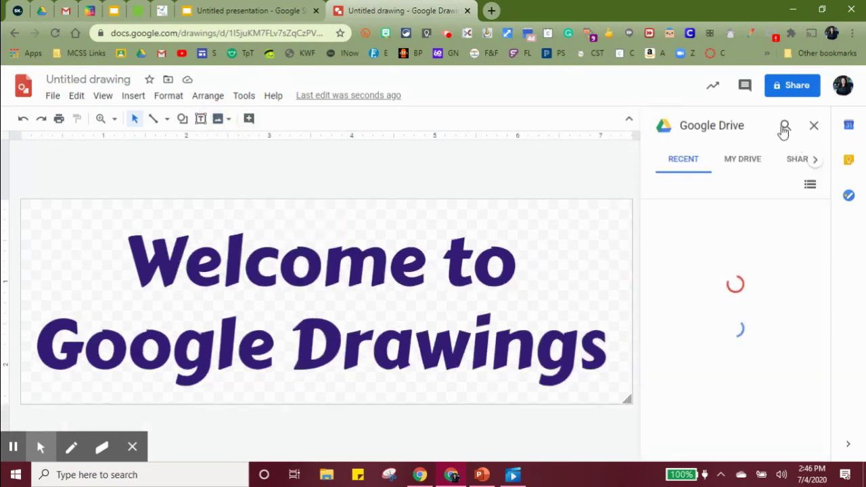
{"action": "left_click", "coordinate": [738, 138]}
{"action": "left_click", "coordinate": [704, 136]}
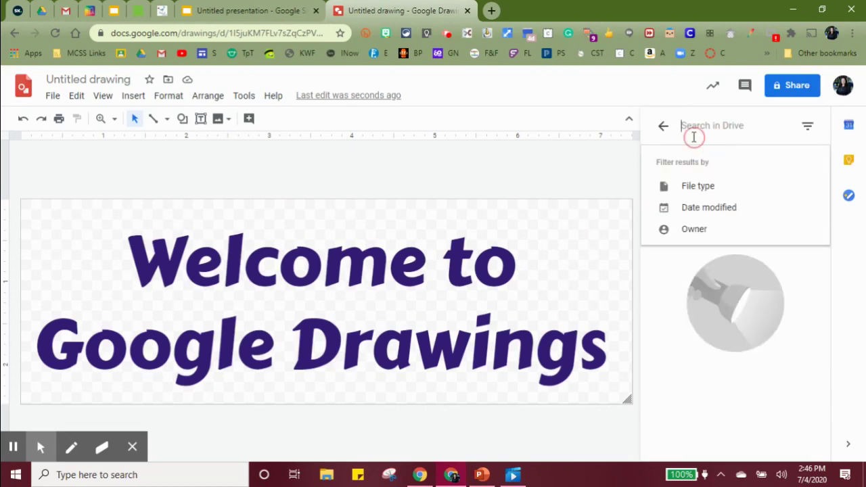
{"action": "type", "text": "frog"}
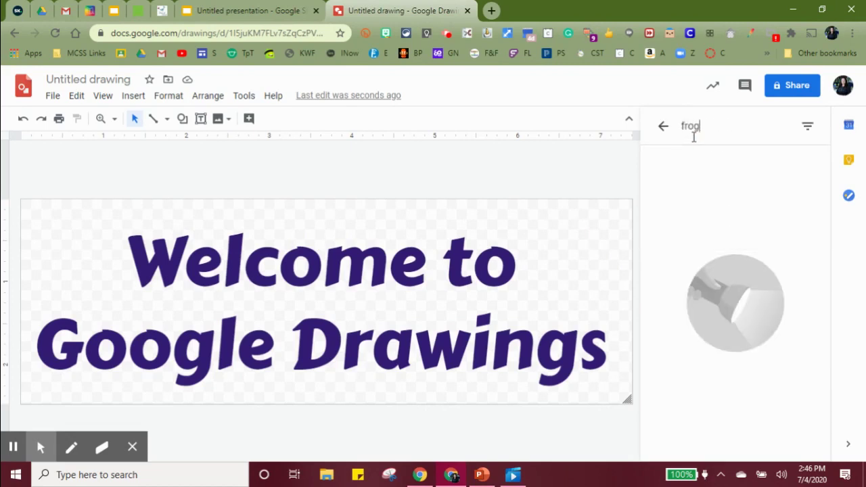
{"action": "type", "text": " clipart"}
{"action": "key", "text": "Return"}
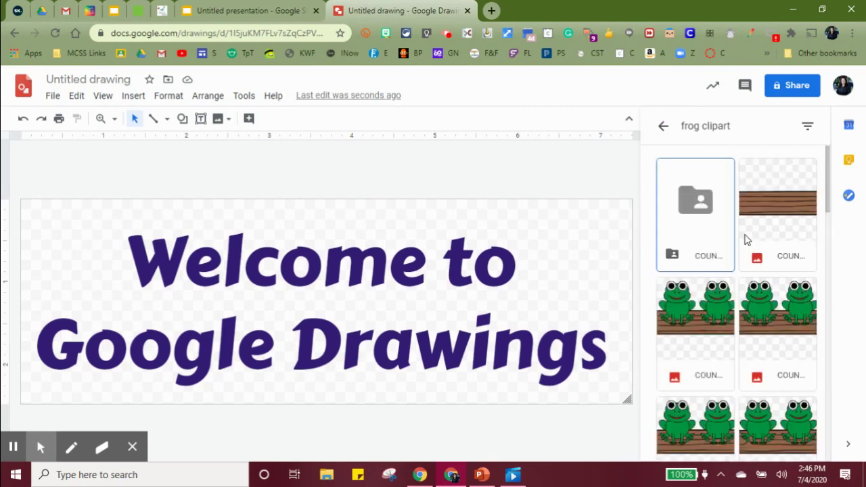
{"action": "scroll", "coordinate": [754, 296], "scroll_direction": "down", "scroll_amount": 2}
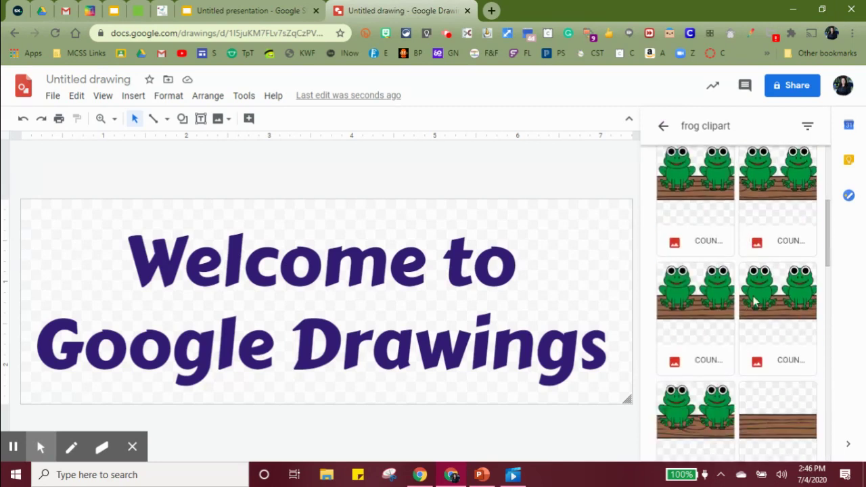
{"action": "scroll", "coordinate": [754, 296], "scroll_direction": "up", "scroll_amount": 3}
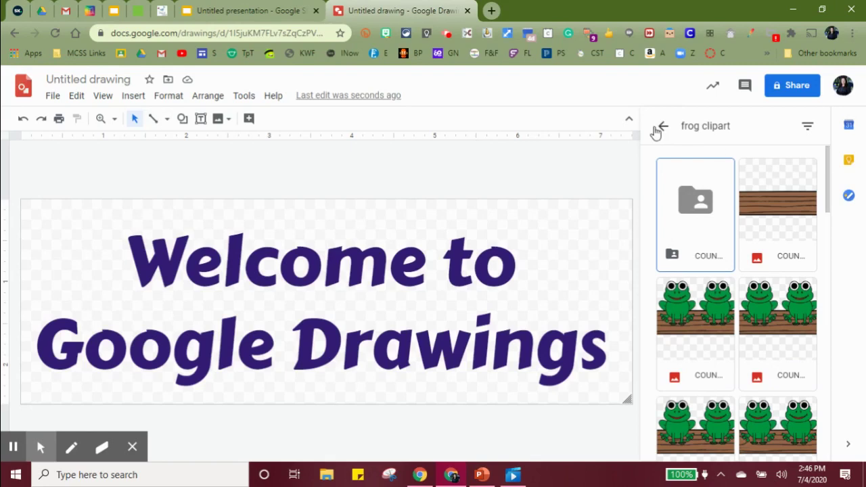
{"action": "left_click", "coordinate": [663, 126]}
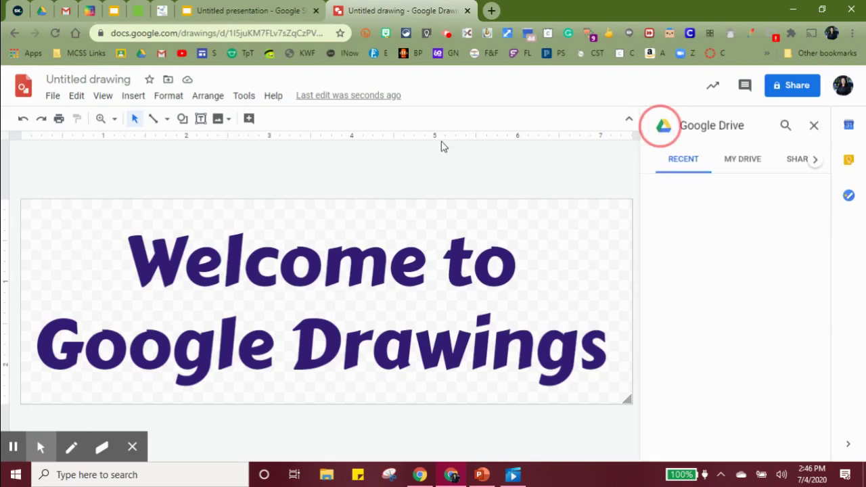
Run a web image search for 'frog clipart'.
{"action": "left_click", "coordinate": [218, 121]}
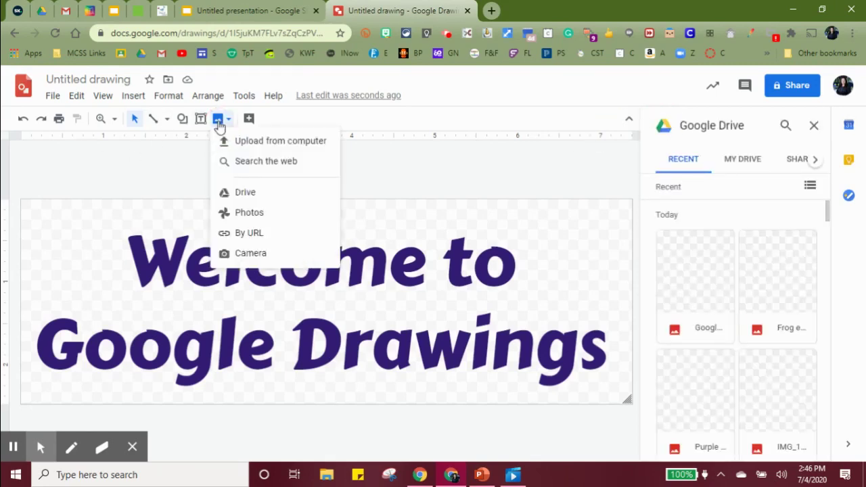
{"action": "left_click", "coordinate": [252, 162]}
{"action": "left_click", "coordinate": [732, 131]}
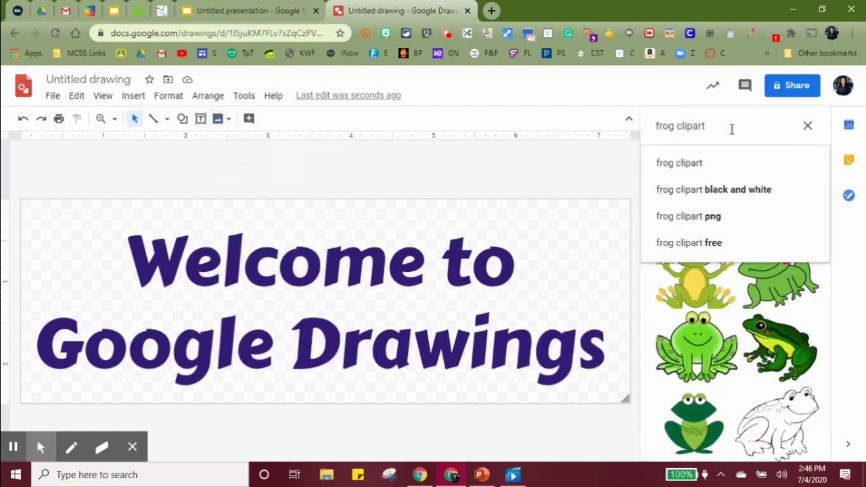
{"action": "left_click_drag", "start_coordinate": [731, 131], "coordinate": [580, 129]}
{"action": "type", "text": "frog"}
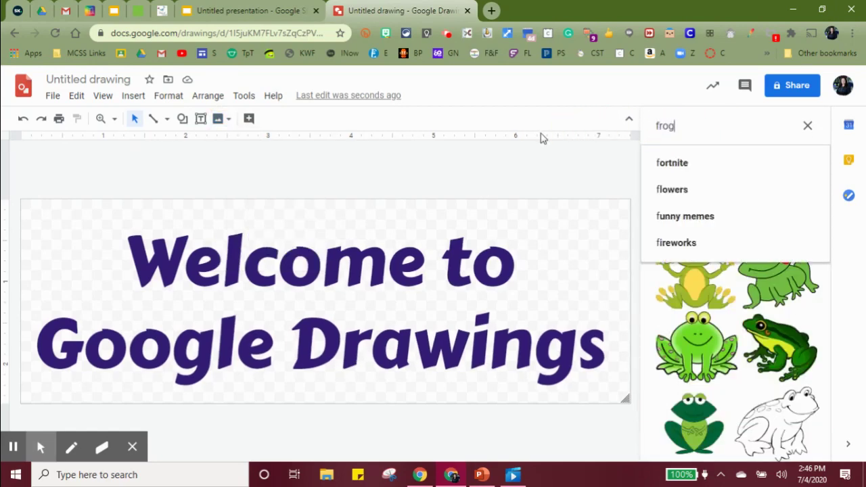
{"action": "type", "text": " clipart"}
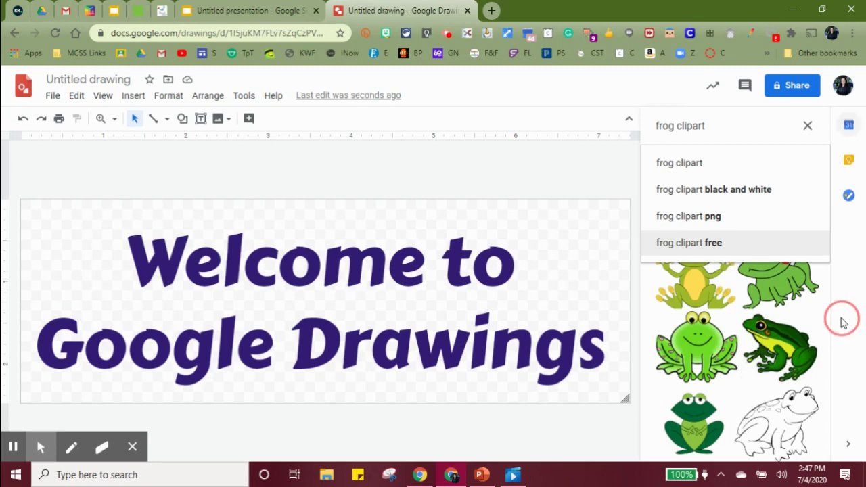
{"action": "double_click", "coordinate": [739, 124]}
{"action": "left_click", "coordinate": [733, 384]}
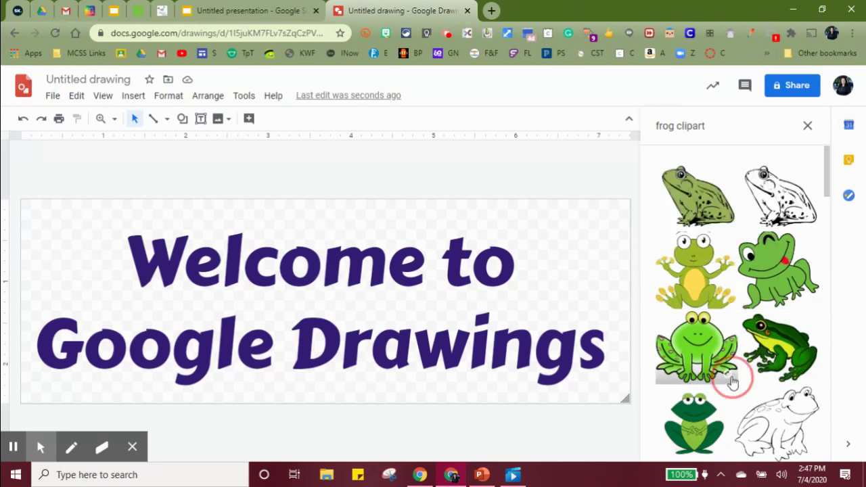
Preview the green Valentine frog image twice, closing the preview each time.
{"action": "left_click", "coordinate": [731, 382]}
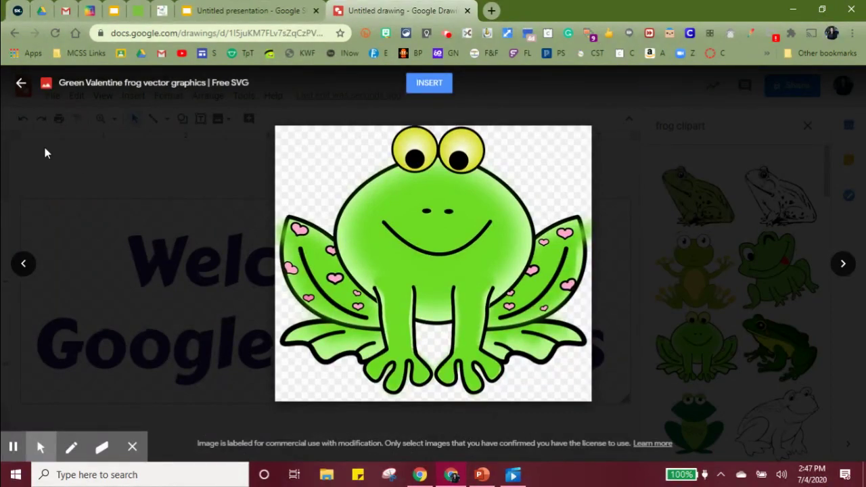
{"action": "left_click", "coordinate": [21, 84]}
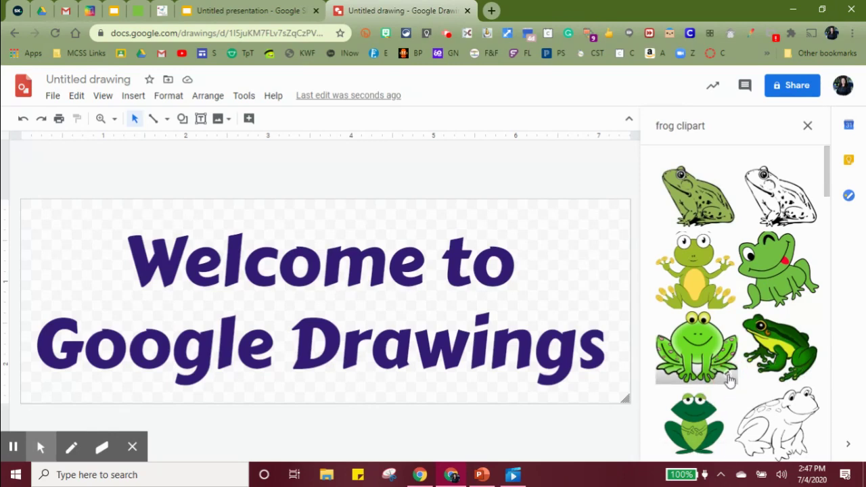
{"action": "left_click", "coordinate": [730, 380]}
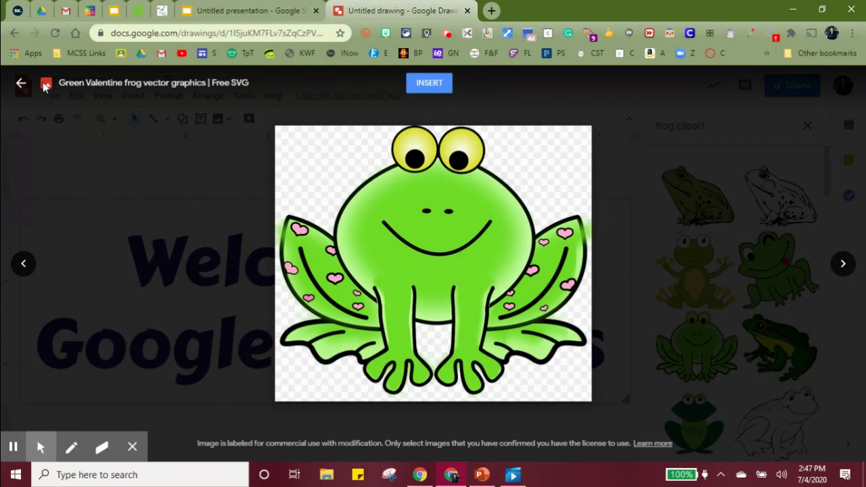
{"action": "left_click", "coordinate": [20, 83]}
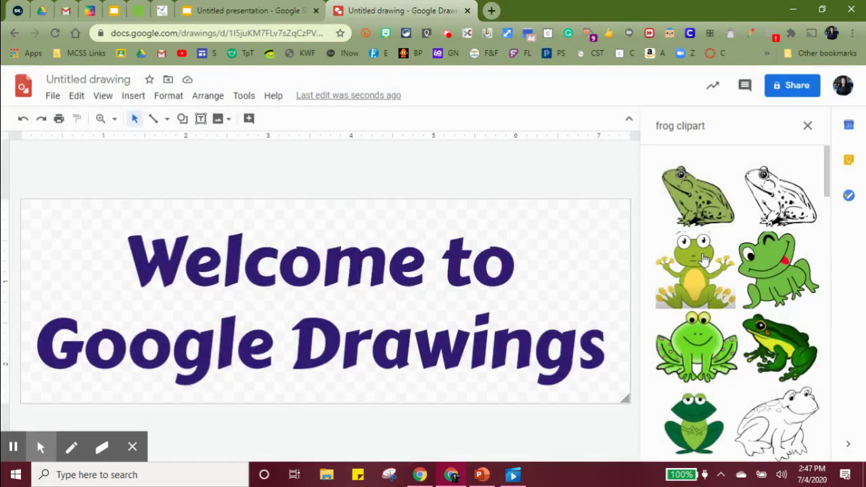
Insert the spotted green frog clip art from the 'frog clipart' web results onto the banner.
{"action": "left_click_drag", "start_coordinate": [704, 259], "coordinate": [64, 213]}
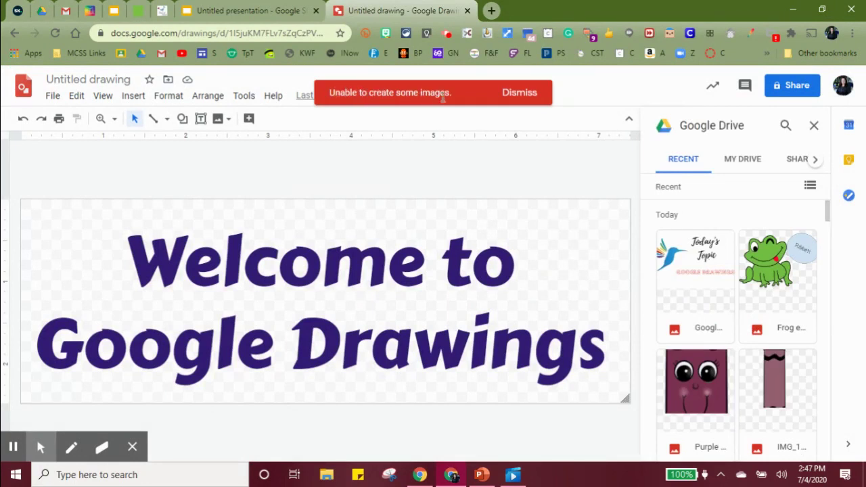
{"action": "left_click", "coordinate": [526, 98]}
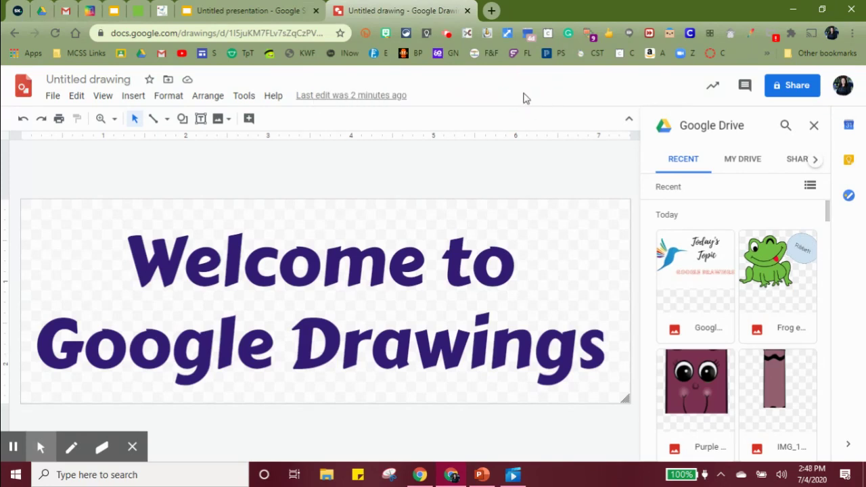
{"action": "left_click", "coordinate": [220, 120]}
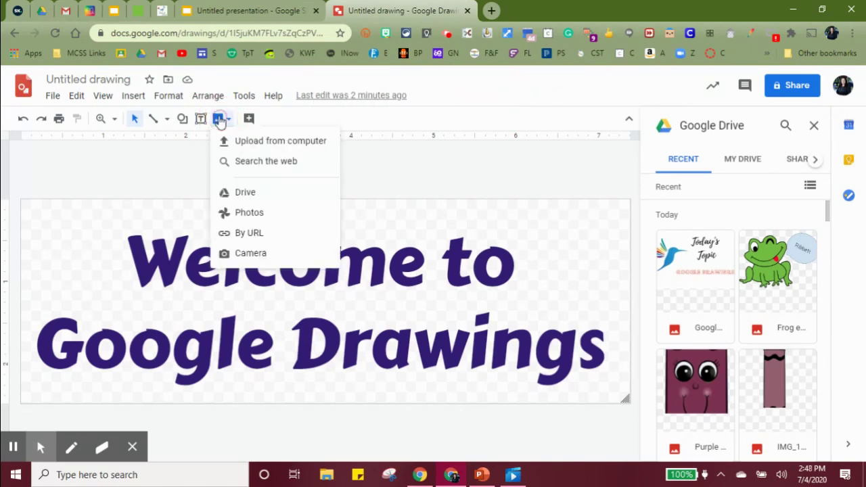
{"action": "left_click", "coordinate": [265, 193]}
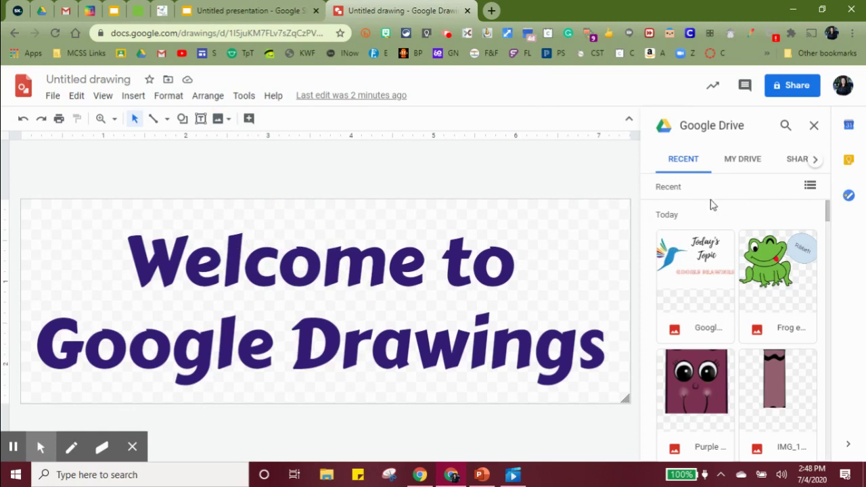
{"action": "left_click", "coordinate": [218, 120]}
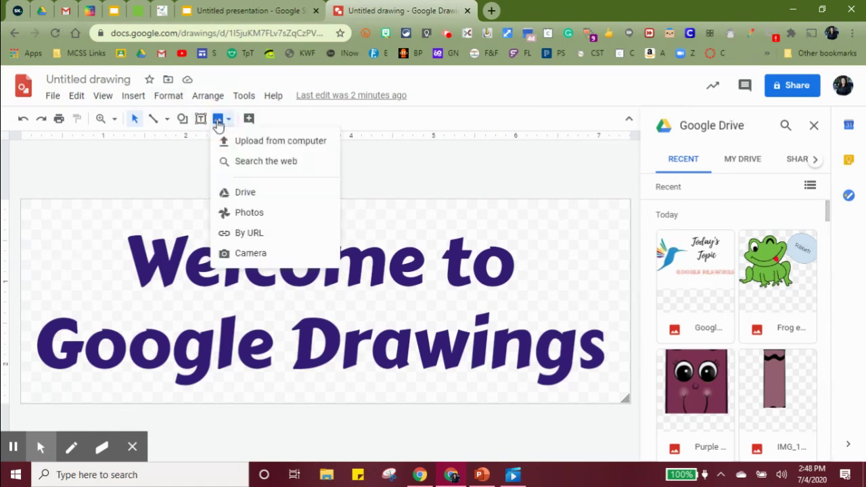
{"action": "left_click", "coordinate": [245, 163]}
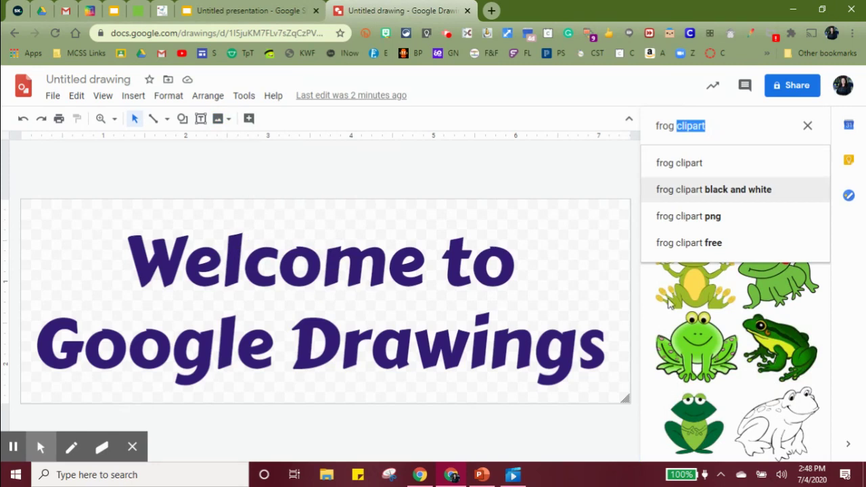
{"action": "left_click", "coordinate": [690, 348]}
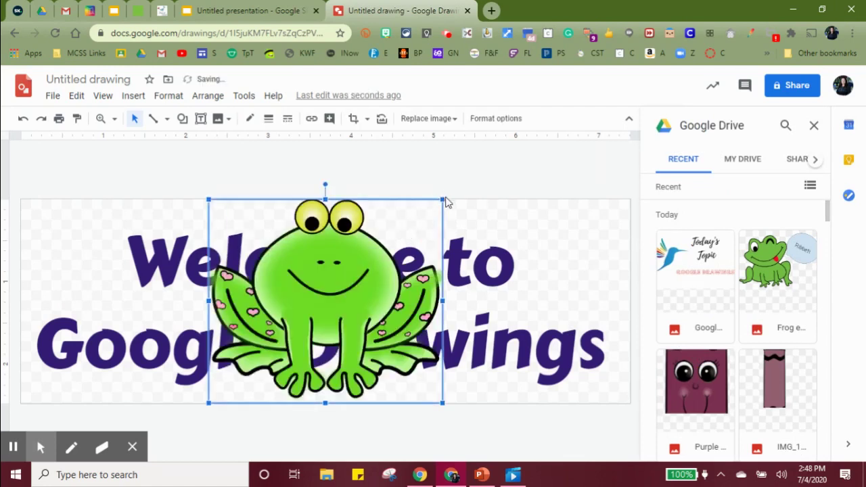
Shrink the frog, place it right of 'Welcome to', and close the Drive browser.
{"action": "left_click_drag", "start_coordinate": [377, 251], "coordinate": [311, 315]}
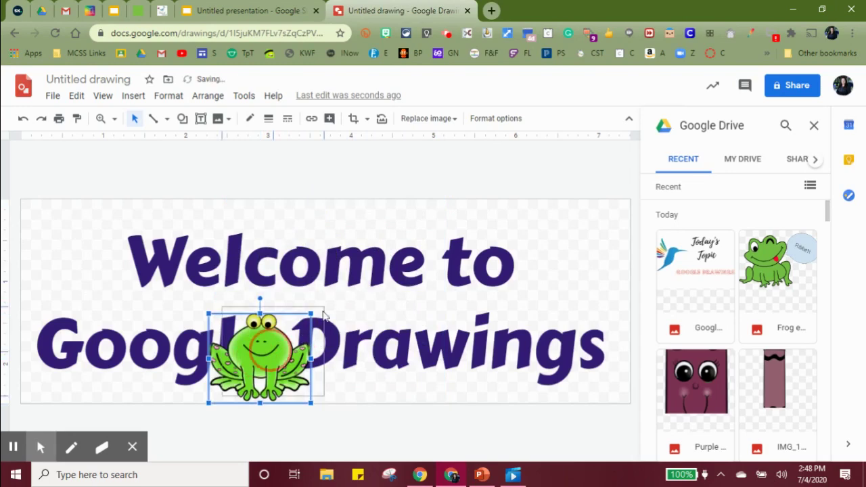
{"action": "left_click_drag", "start_coordinate": [573, 256], "coordinate": [574, 240]}
{"action": "left_click", "coordinate": [815, 126]}
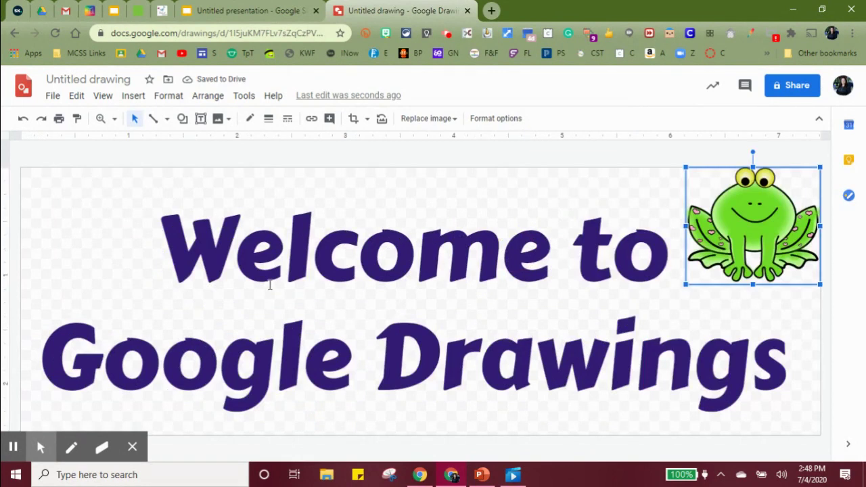
{"action": "left_click", "coordinate": [364, 200]}
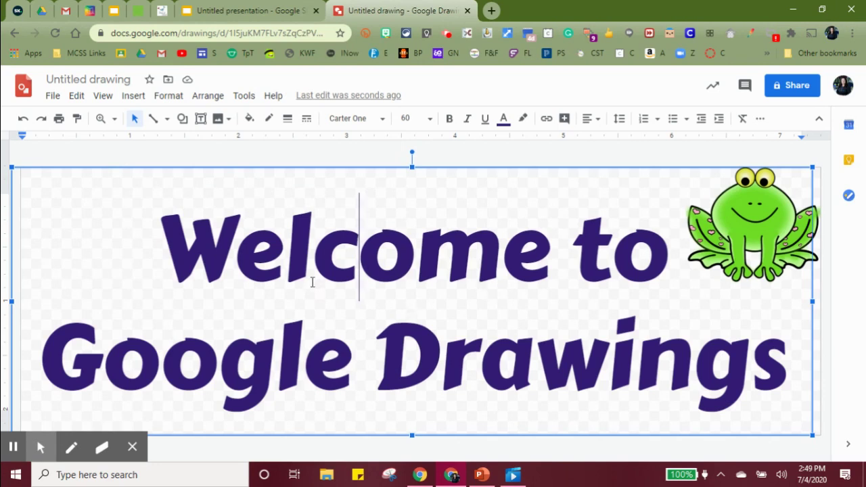
Give the title text box a red border.
{"action": "left_click", "coordinate": [169, 96]}
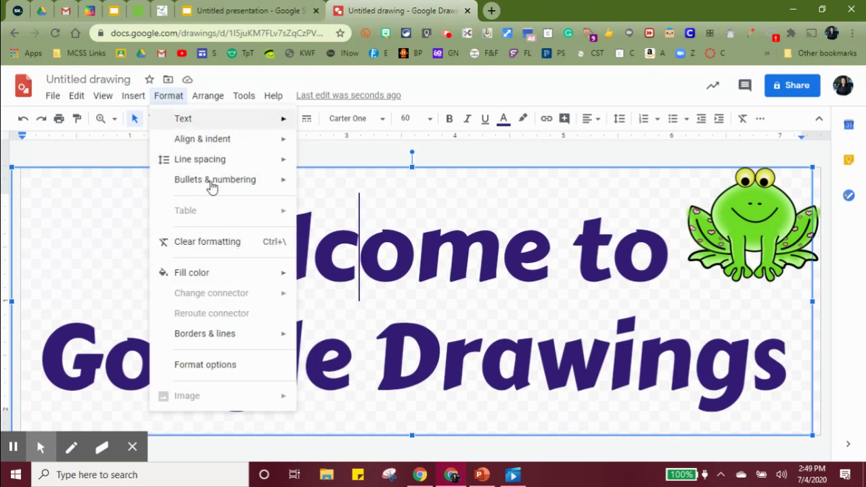
{"action": "mouse_move", "coordinate": [227, 344]}
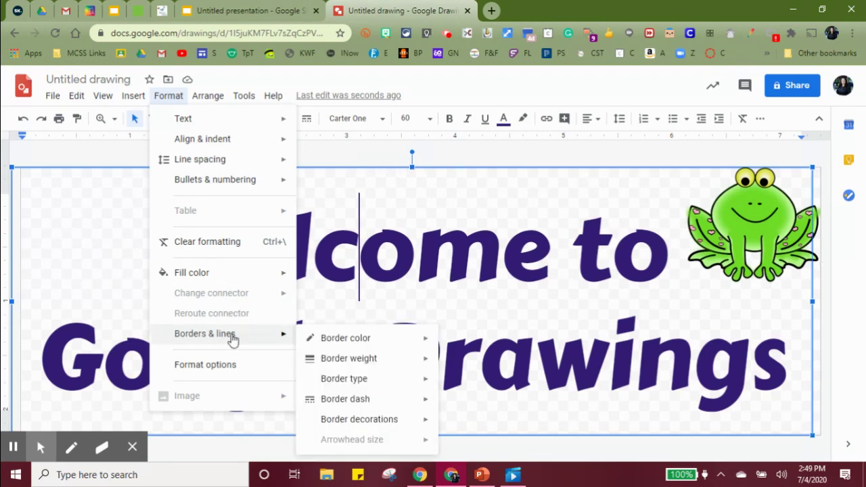
{"action": "mouse_move", "coordinate": [426, 340]}
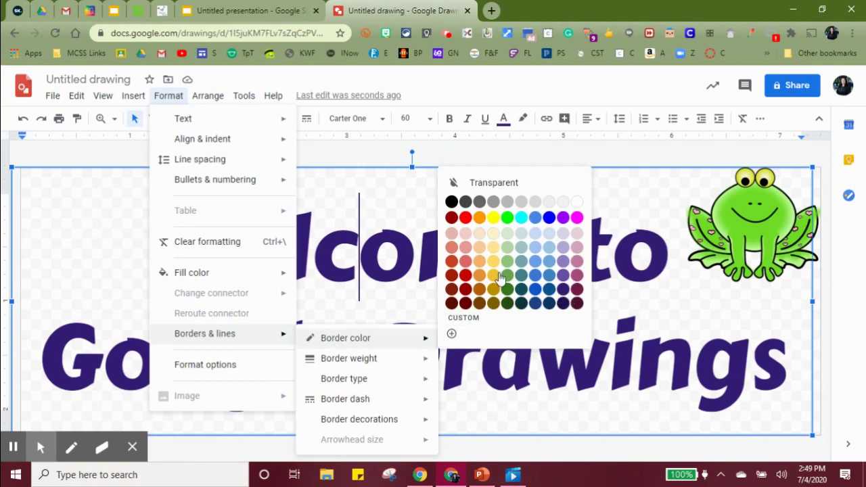
{"action": "left_click", "coordinate": [463, 221]}
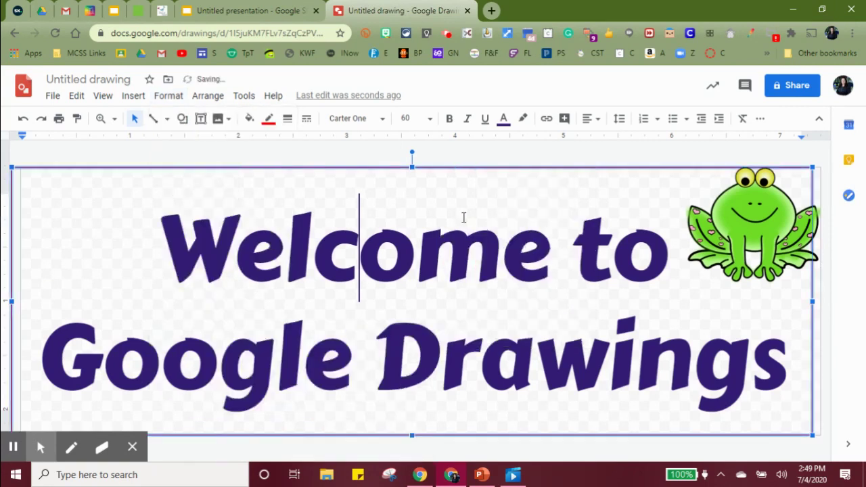
Nudge the frog slightly down and left to sit inside the red border.
{"action": "left_click", "coordinate": [371, 164]}
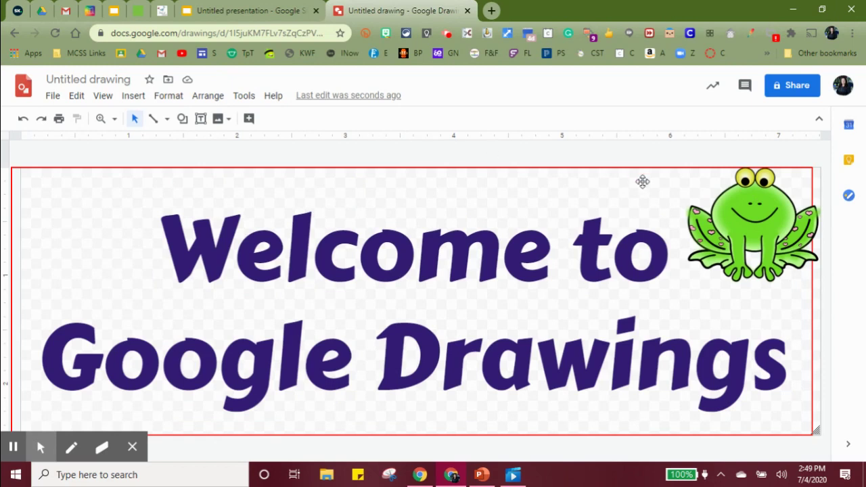
{"action": "left_click", "coordinate": [728, 234]}
{"action": "left_click_drag", "start_coordinate": [727, 235], "coordinate": [711, 253]}
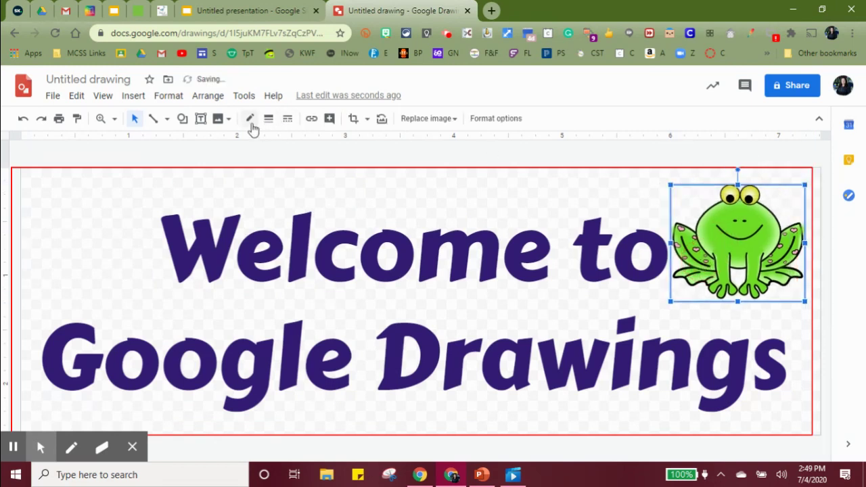
Make the text box's red border 4 px thick.
{"action": "left_click", "coordinate": [178, 178]}
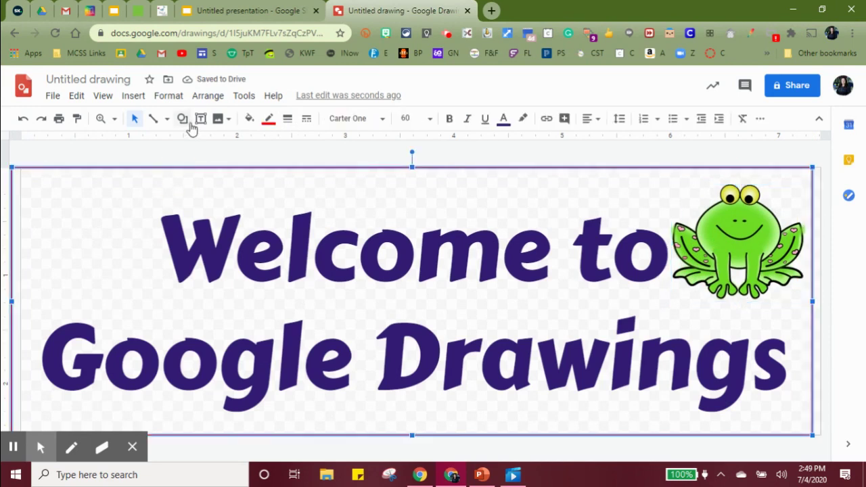
{"action": "left_click", "coordinate": [205, 97]}
{"action": "mouse_move", "coordinate": [155, 96]}
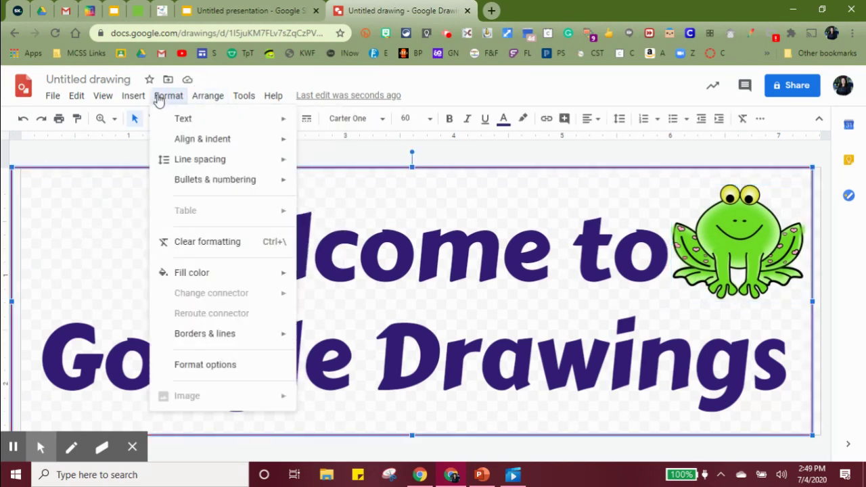
{"action": "mouse_move", "coordinate": [257, 343]}
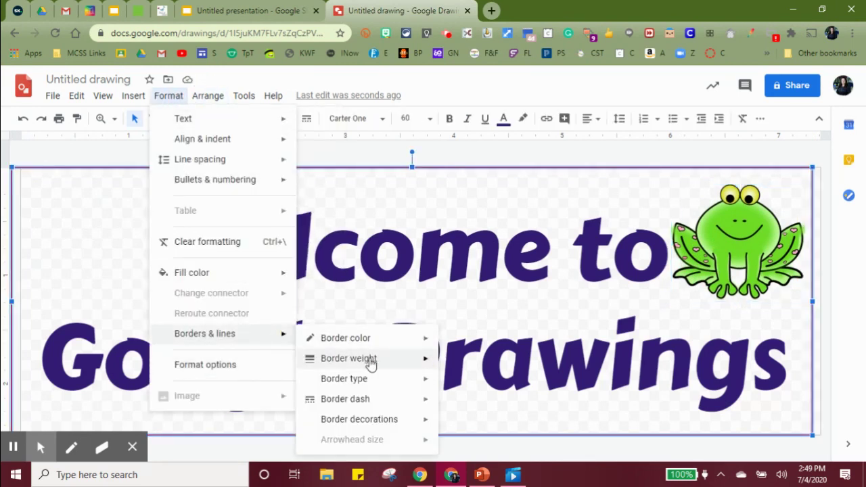
{"action": "mouse_move", "coordinate": [371, 361]}
{"action": "left_click", "coordinate": [477, 273]}
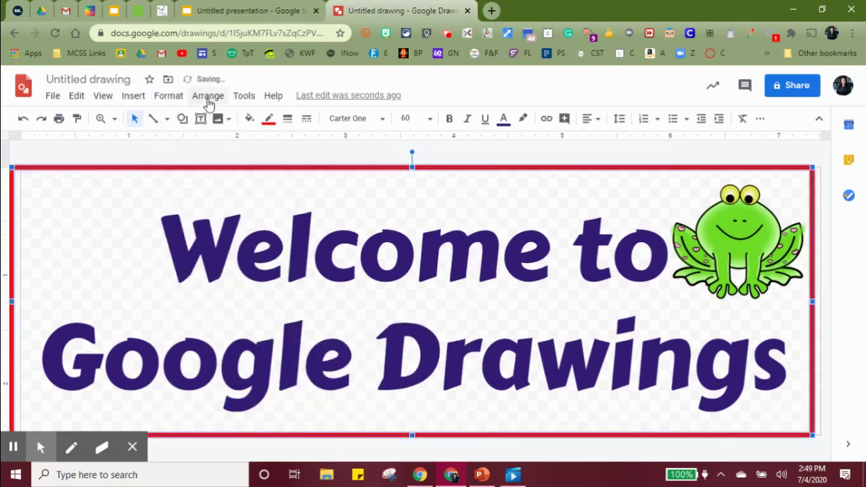
Change the red border to a triple line and preview it.
{"action": "left_click", "coordinate": [167, 95]}
{"action": "mouse_move", "coordinate": [227, 342]}
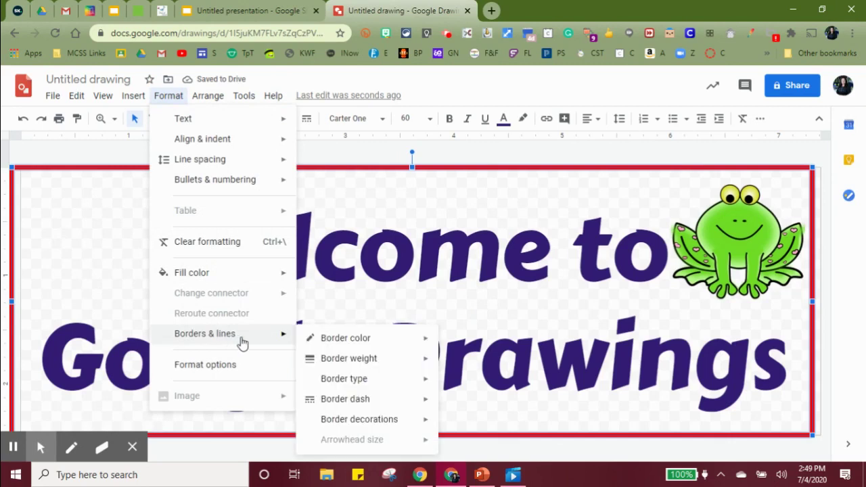
{"action": "mouse_move", "coordinate": [398, 382]}
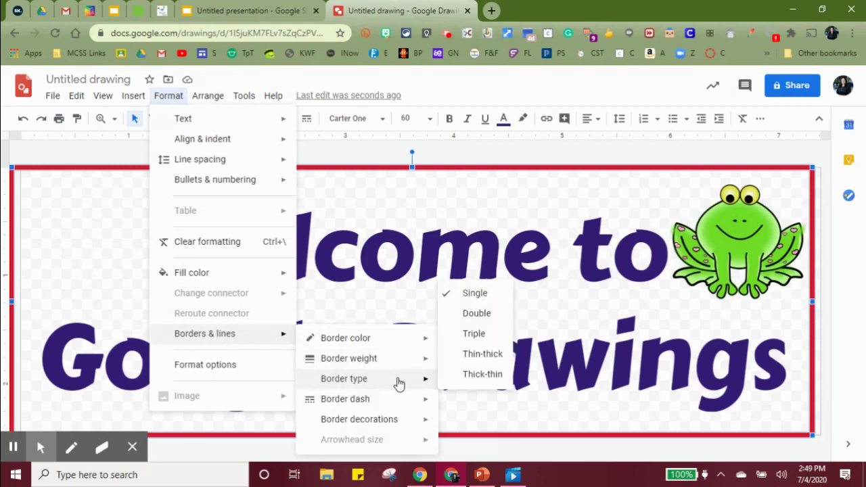
{"action": "left_click", "coordinate": [475, 333]}
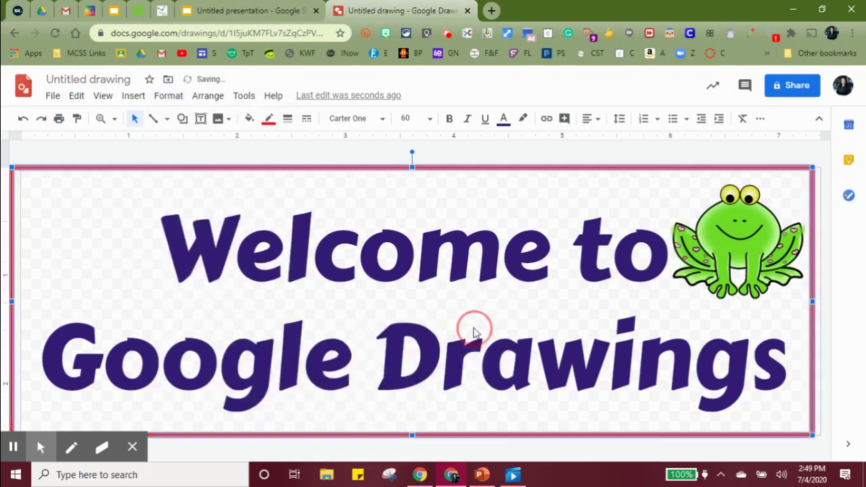
{"action": "left_click", "coordinate": [362, 166]}
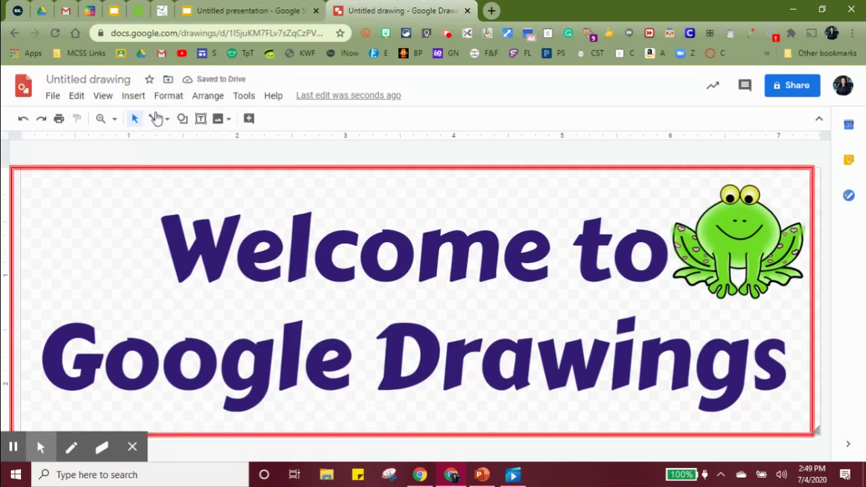
Give the triple red border the Round cap decoration.
{"action": "left_click", "coordinate": [180, 203]}
{"action": "left_click", "coordinate": [169, 96]}
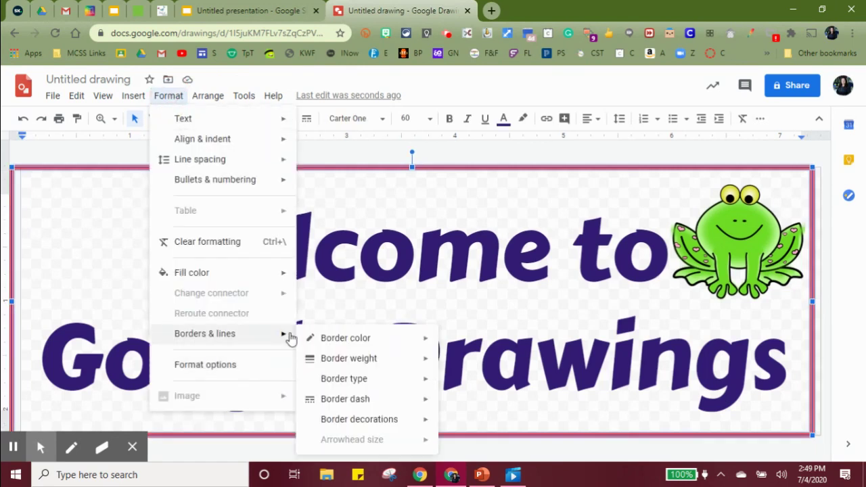
{"action": "mouse_move", "coordinate": [291, 338]}
{"action": "mouse_move", "coordinate": [360, 423]}
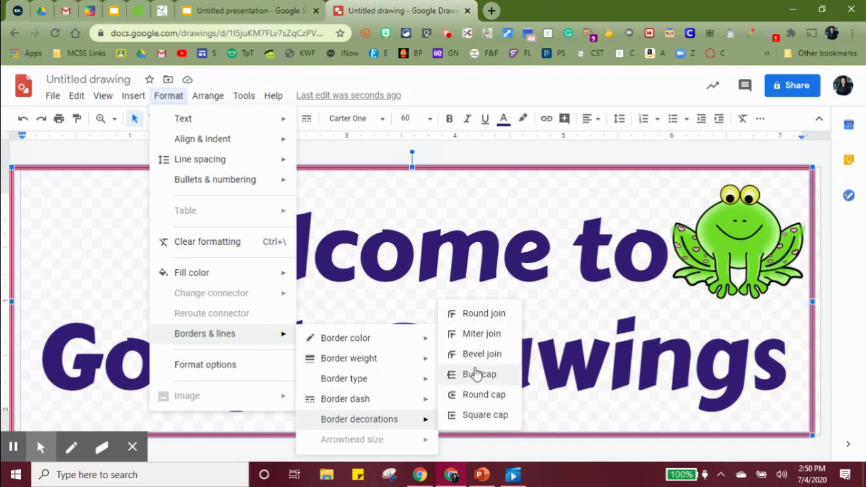
{"action": "left_click", "coordinate": [482, 398]}
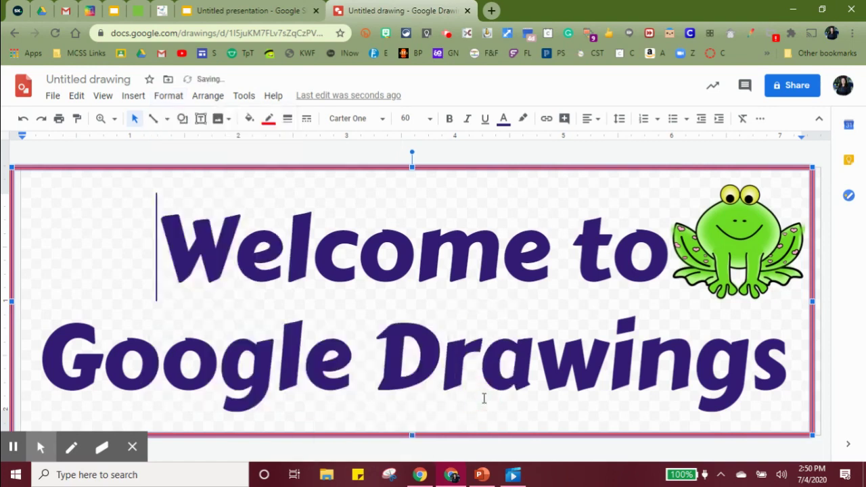
{"action": "left_click", "coordinate": [488, 155]}
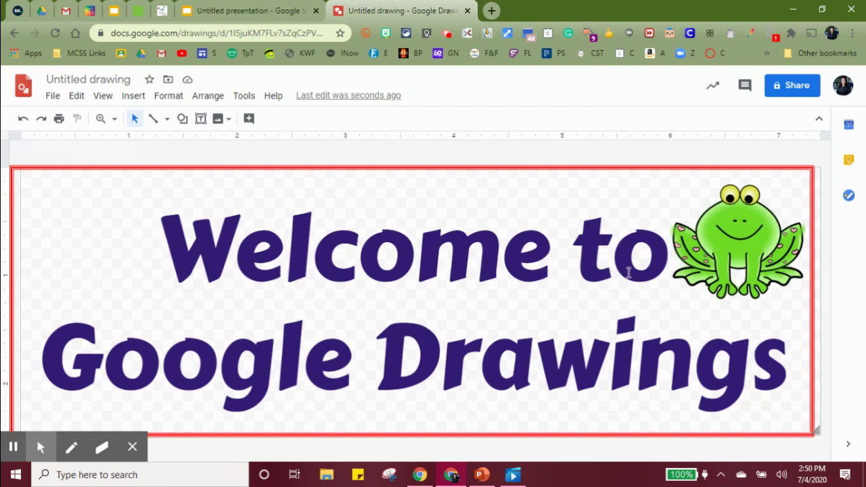
Rotate the frog 90° counter-clockwise, then undo it so the frog stays upright.
{"action": "left_click", "coordinate": [207, 98]}
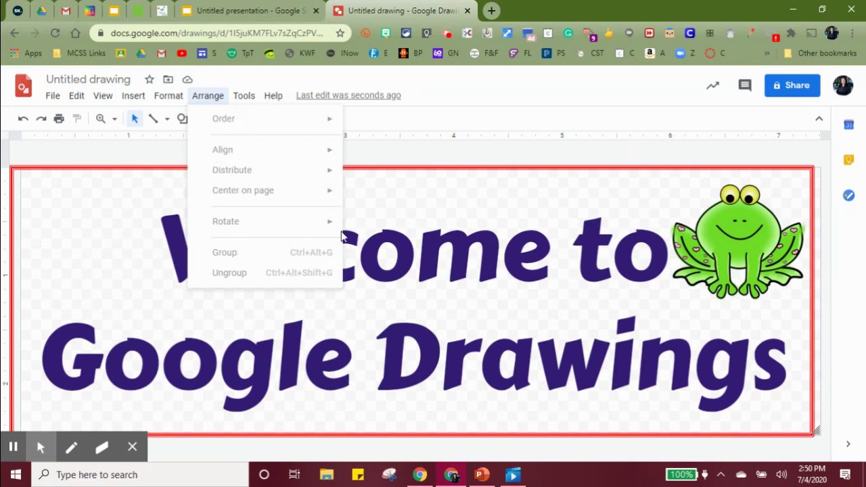
{"action": "left_click", "coordinate": [744, 243]}
{"action": "left_click", "coordinate": [202, 102]}
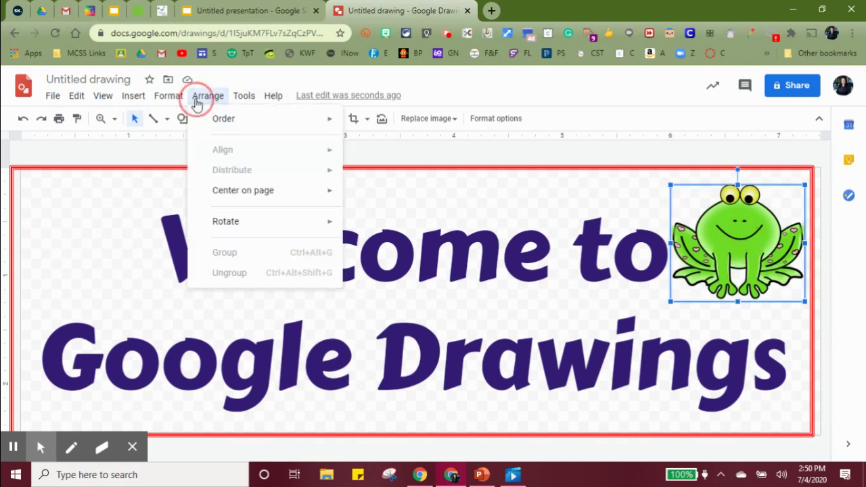
{"action": "mouse_move", "coordinate": [245, 229]}
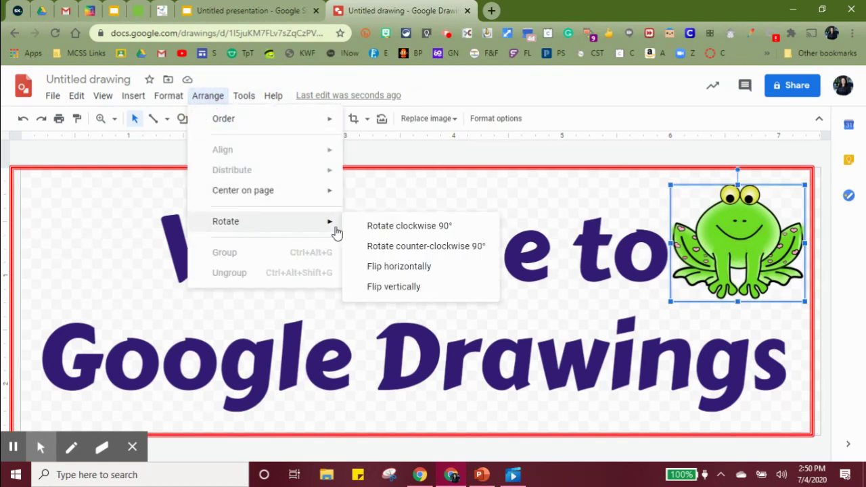
{"action": "left_click", "coordinate": [408, 247]}
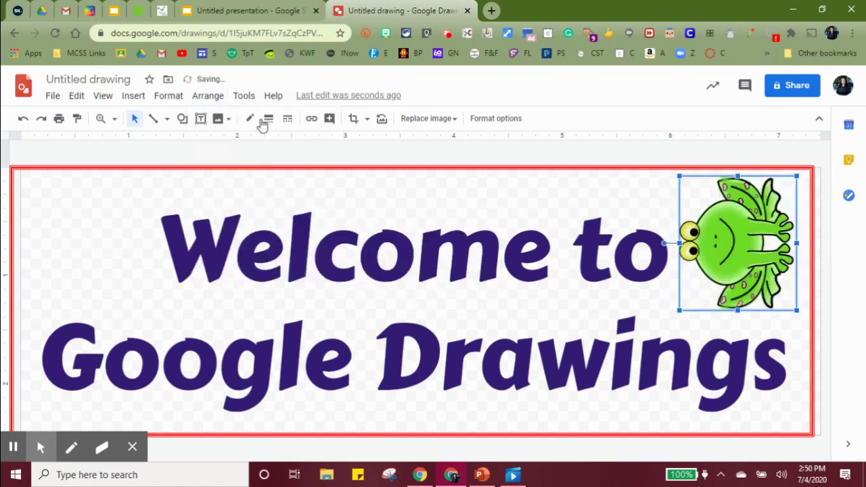
{"action": "left_click", "coordinate": [23, 118]}
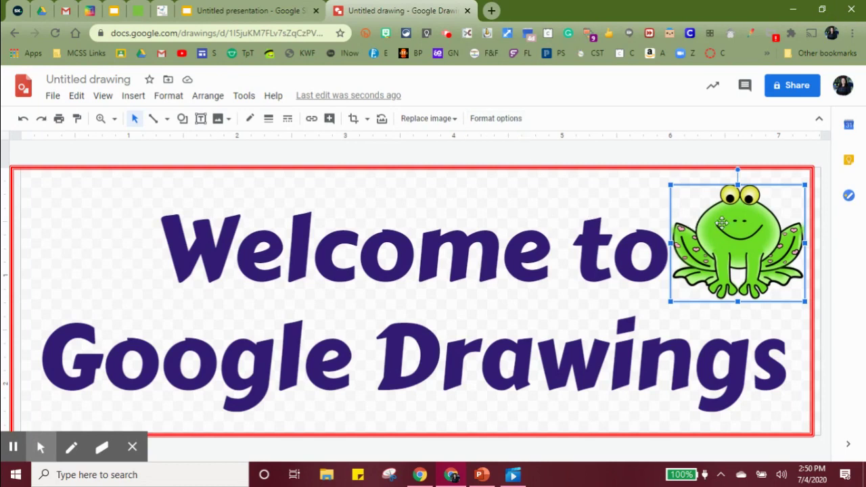
Add a drop shadow to the frog image in Format options.
{"action": "left_click", "coordinate": [508, 121]}
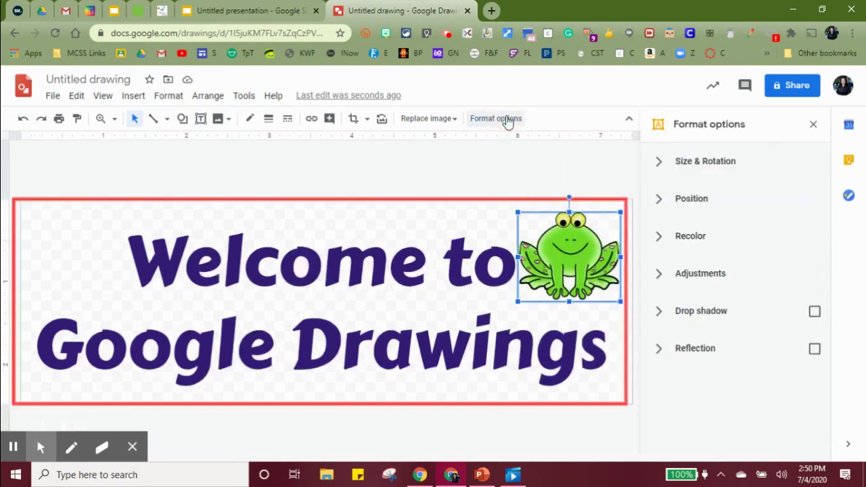
{"action": "left_click", "coordinate": [815, 313]}
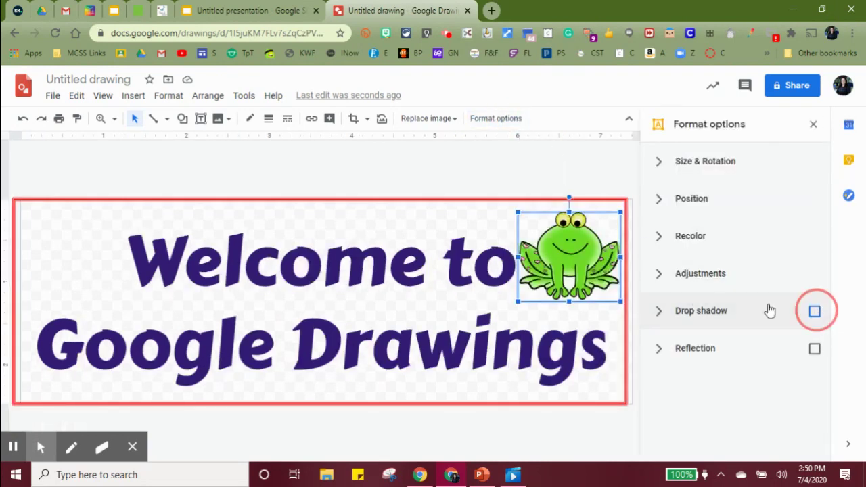
{"action": "left_click", "coordinate": [677, 313]}
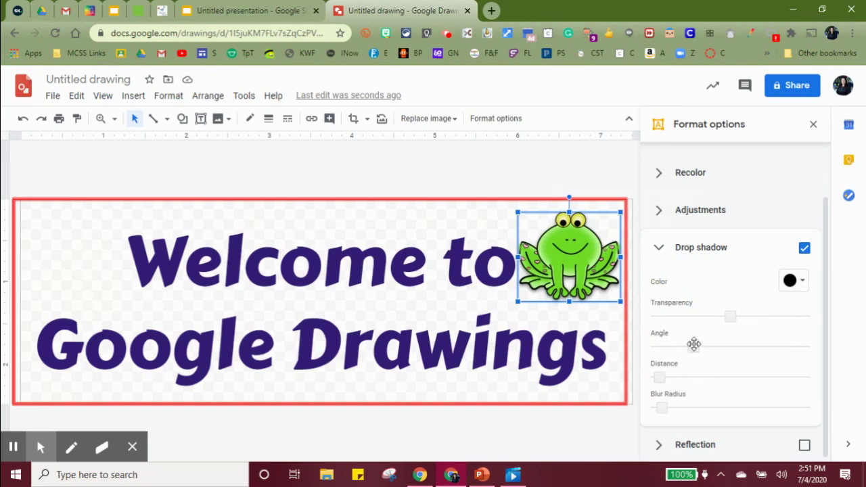
Increase the shadow distance, angle it to fall below, and keep the blur radius low.
{"action": "mouse_move", "coordinate": [660, 377]}
{"action": "left_mouse_down"}
{"action": "mouse_move", "coordinate": [690, 376]}
{"action": "mouse_move", "coordinate": [677, 377]}
{"action": "left_mouse_up"}
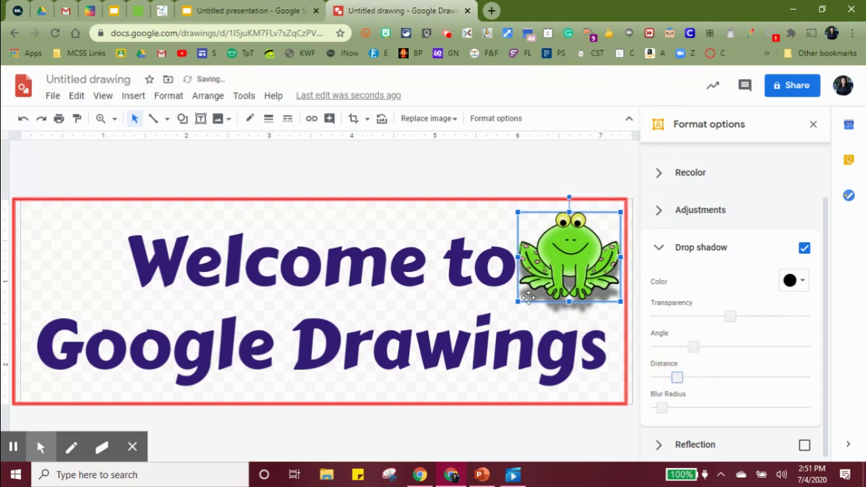
{"action": "left_click_drag", "start_coordinate": [696, 347], "coordinate": [664, 361]}
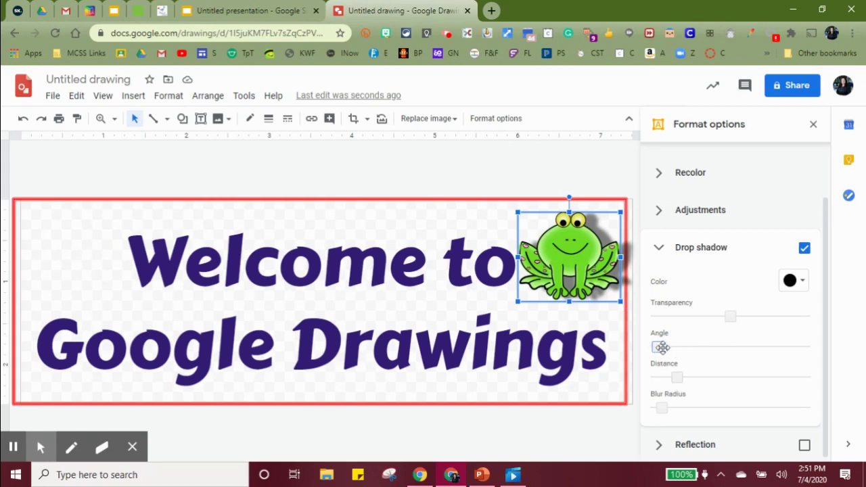
{"action": "mouse_move", "coordinate": [658, 346]}
{"action": "left_mouse_down"}
{"action": "mouse_move", "coordinate": [682, 346]}
{"action": "mouse_move", "coordinate": [672, 346]}
{"action": "left_mouse_up"}
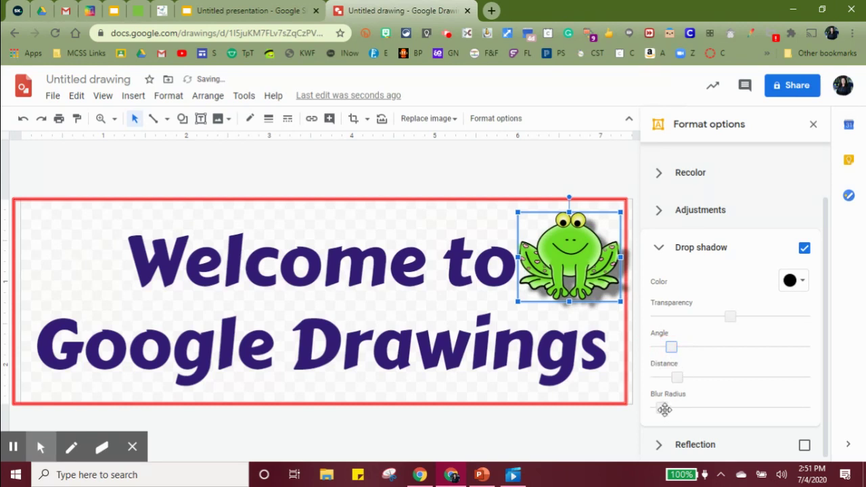
{"action": "left_click_drag", "start_coordinate": [661, 408], "coordinate": [714, 408]}
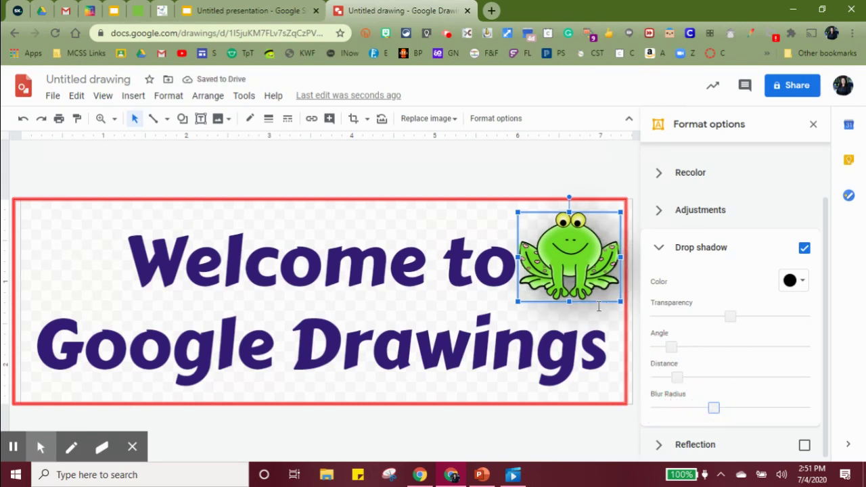
{"action": "left_click_drag", "start_coordinate": [714, 408], "coordinate": [662, 409]}
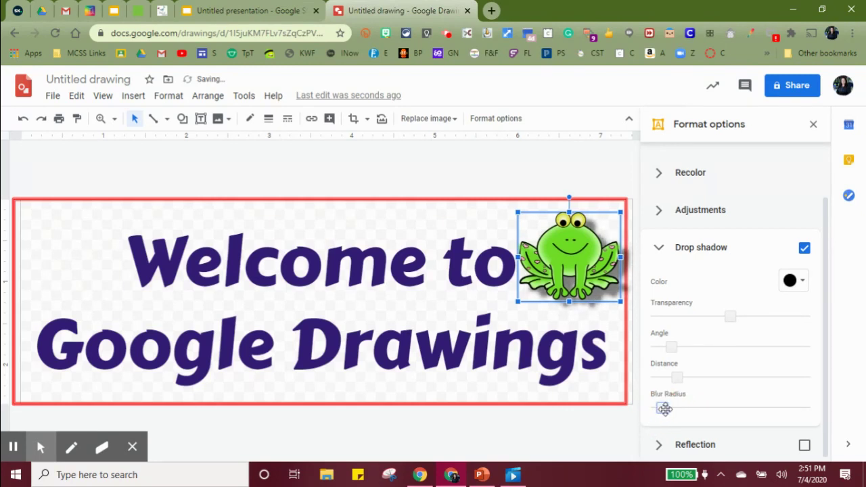
Try the Dark 8 blue recolor on the frog, undo it, and close Format options.
{"action": "left_click", "coordinate": [662, 175]}
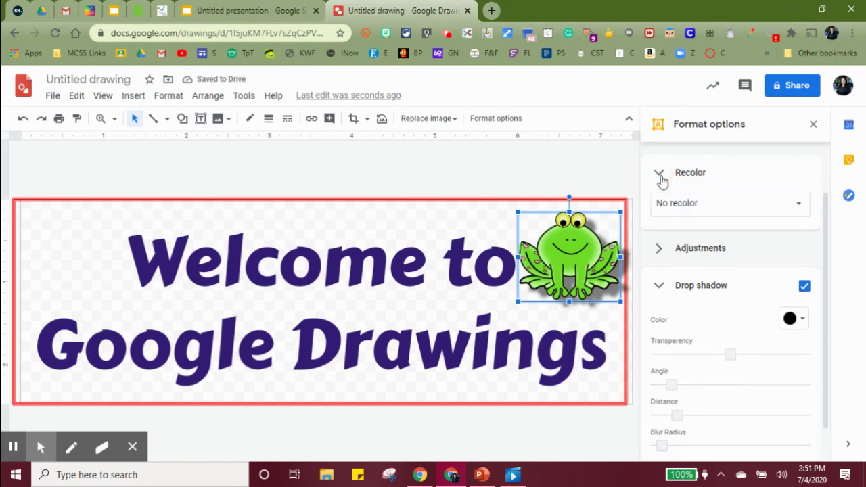
{"action": "left_click", "coordinate": [723, 212]}
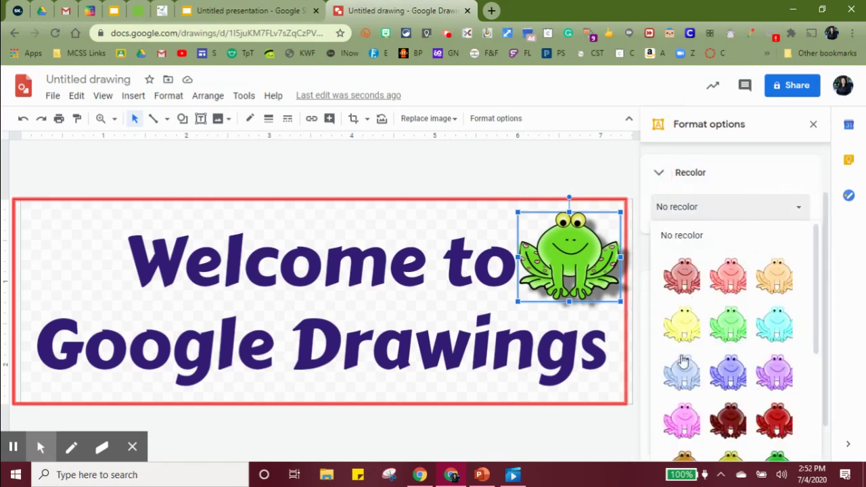
{"action": "scroll", "coordinate": [750, 411], "scroll_direction": "down", "scroll_amount": 3}
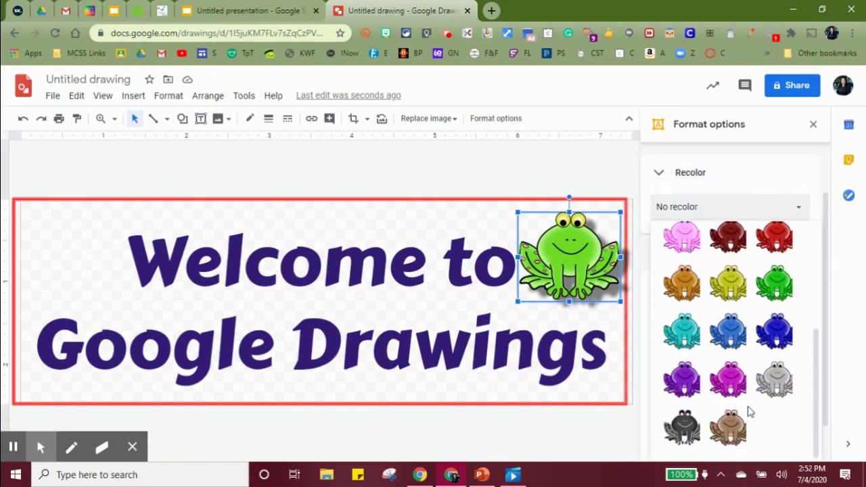
{"action": "left_click", "coordinate": [775, 331]}
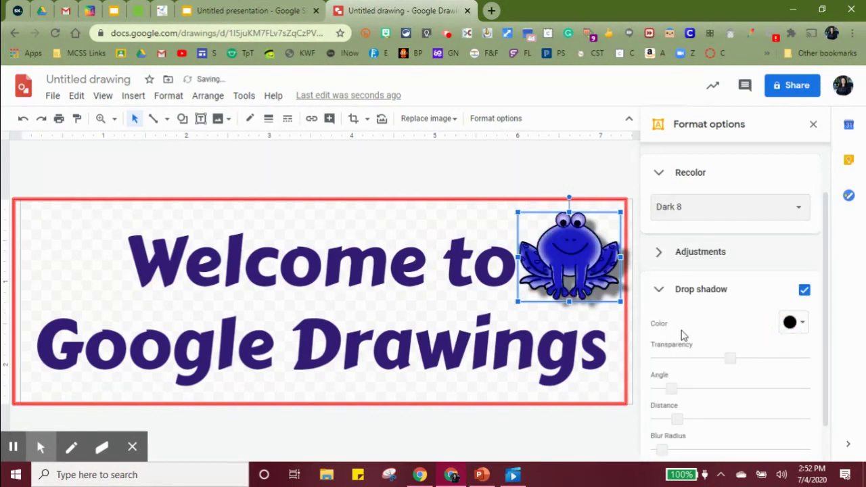
{"action": "left_click", "coordinate": [23, 120]}
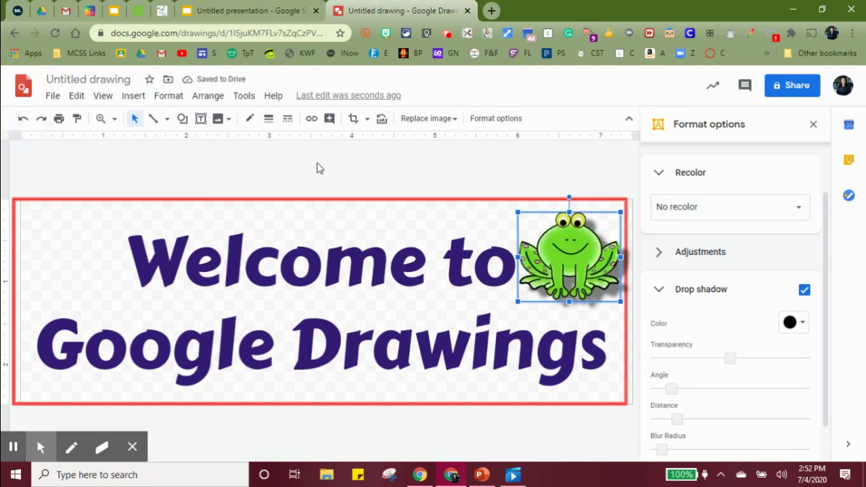
{"action": "left_click", "coordinate": [268, 178]}
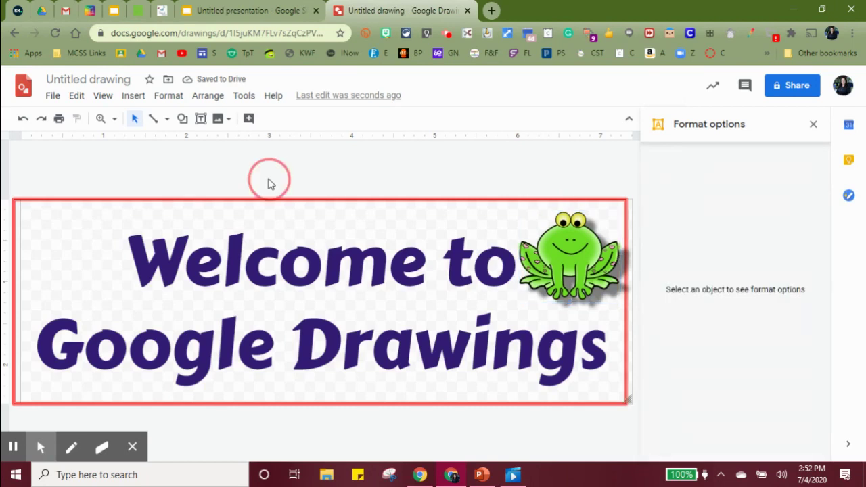
{"action": "left_click", "coordinate": [819, 127]}
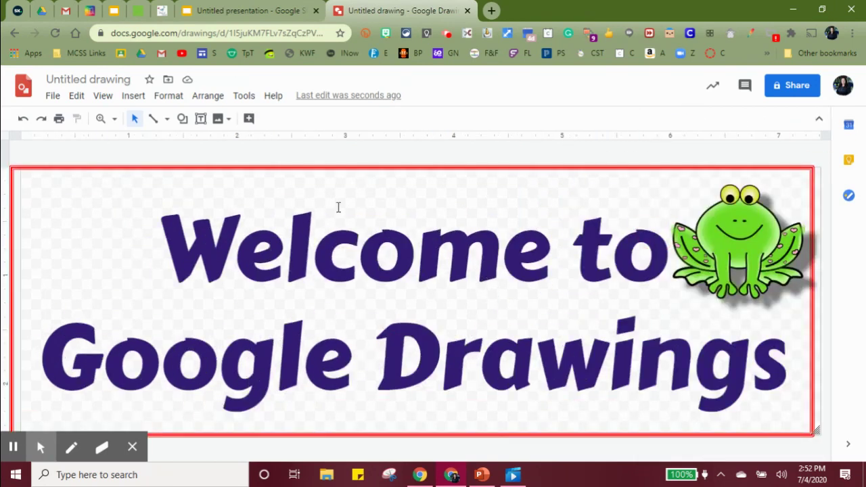
Download the banner as a PNG and open Untitled drawing (32).png.
{"action": "left_click", "coordinate": [48, 98]}
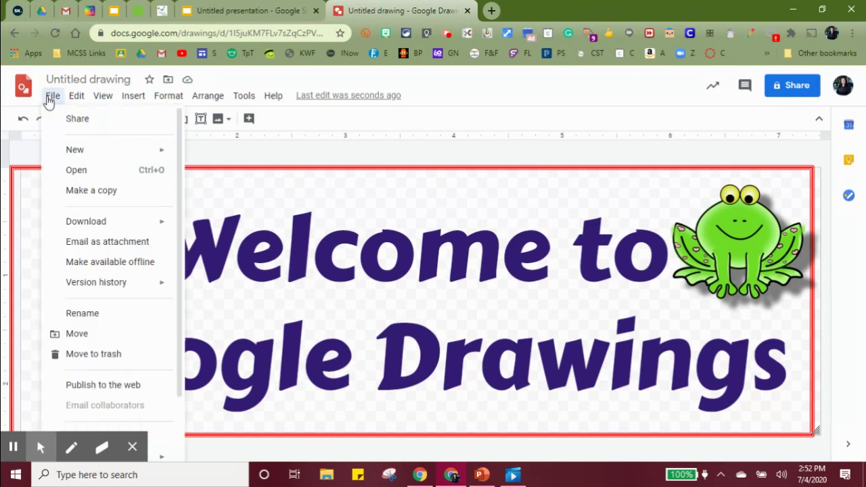
{"action": "mouse_move", "coordinate": [118, 230]}
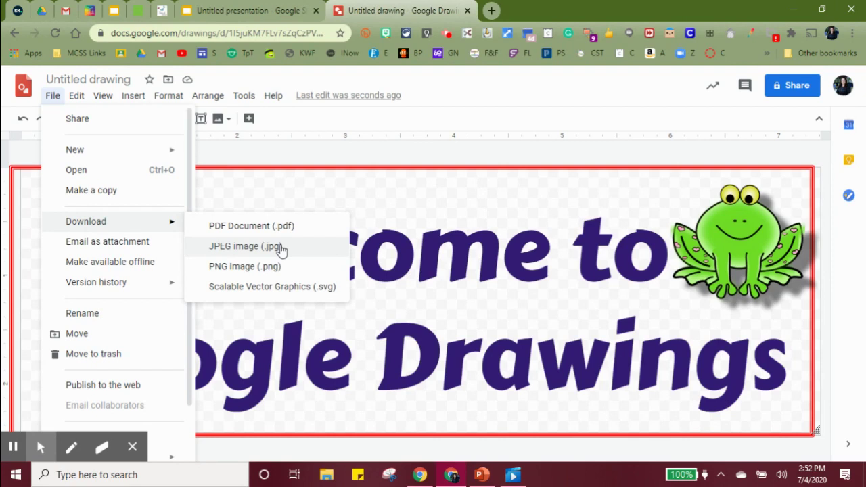
{"action": "left_click", "coordinate": [276, 266]}
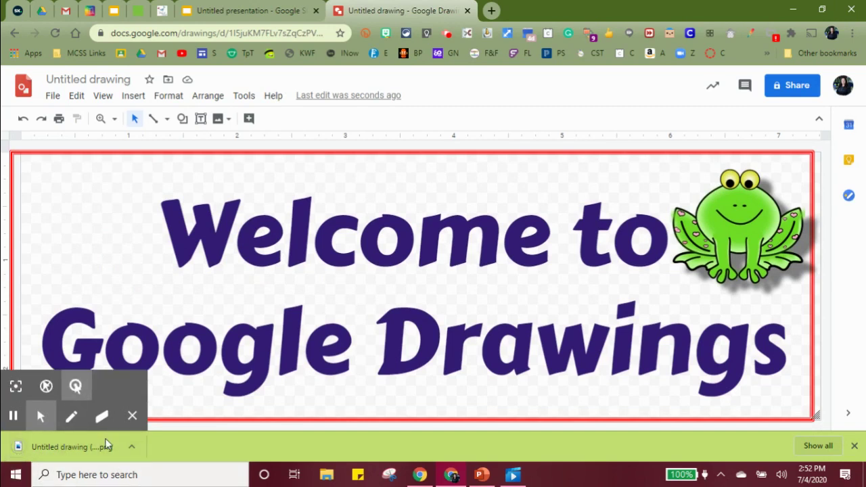
{"action": "left_click", "coordinate": [65, 447]}
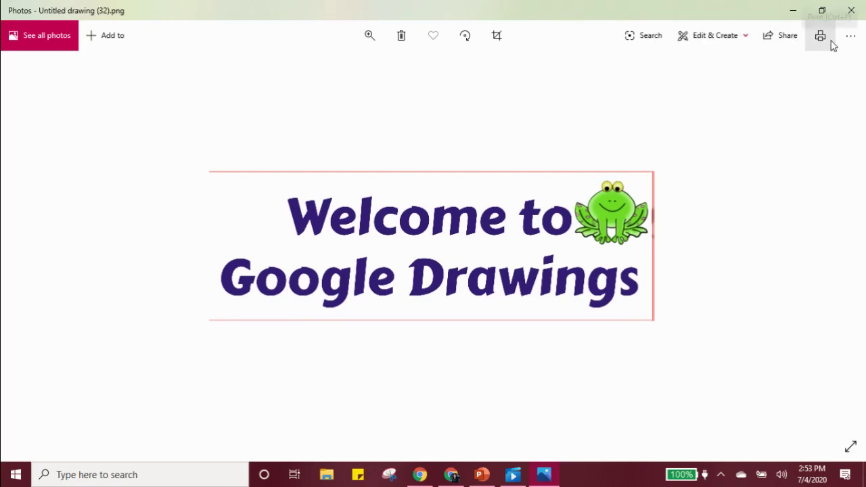
Save a copy of the PNG to Google Drive > My Drive > 1 4 TpT as 'Draw'.
{"action": "left_click", "coordinate": [851, 37]}
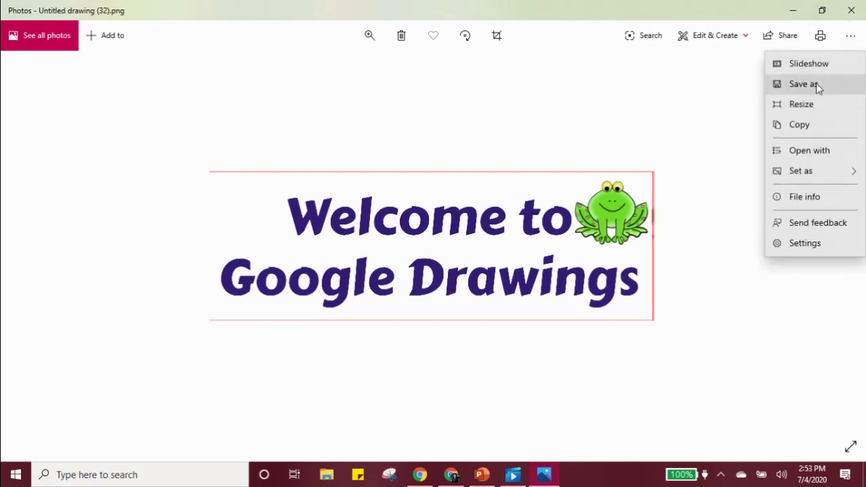
{"action": "left_click", "coordinate": [818, 86]}
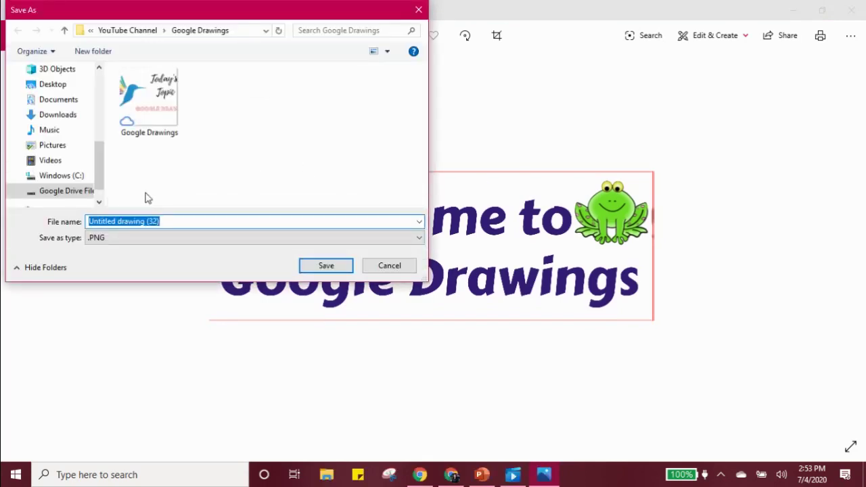
{"action": "scroll", "coordinate": [76, 108], "scroll_direction": "up", "scroll_amount": 5}
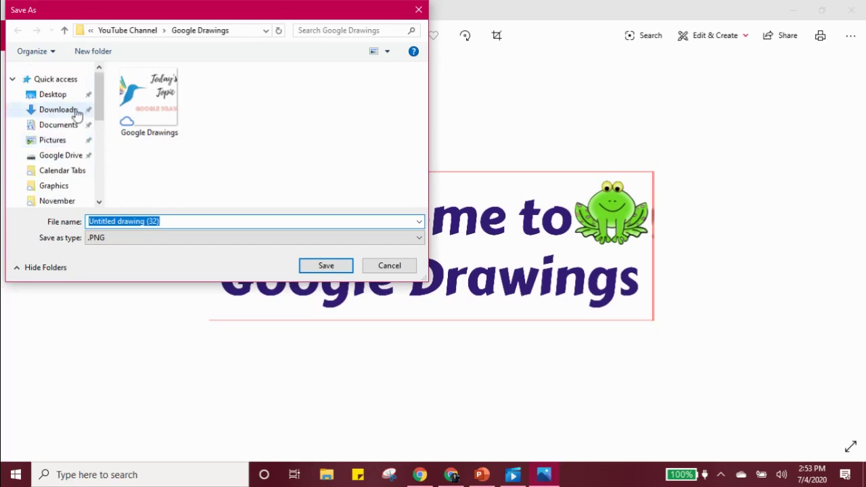
{"action": "left_click", "coordinate": [79, 161]}
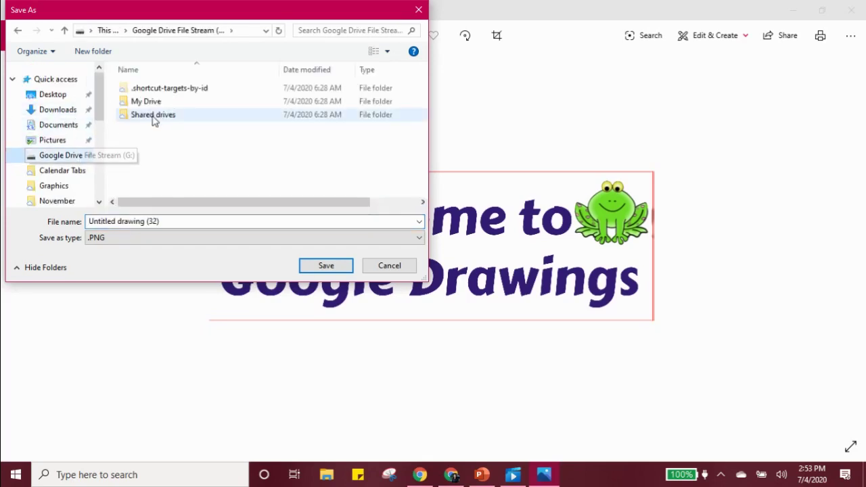
{"action": "double_click", "coordinate": [168, 107]}
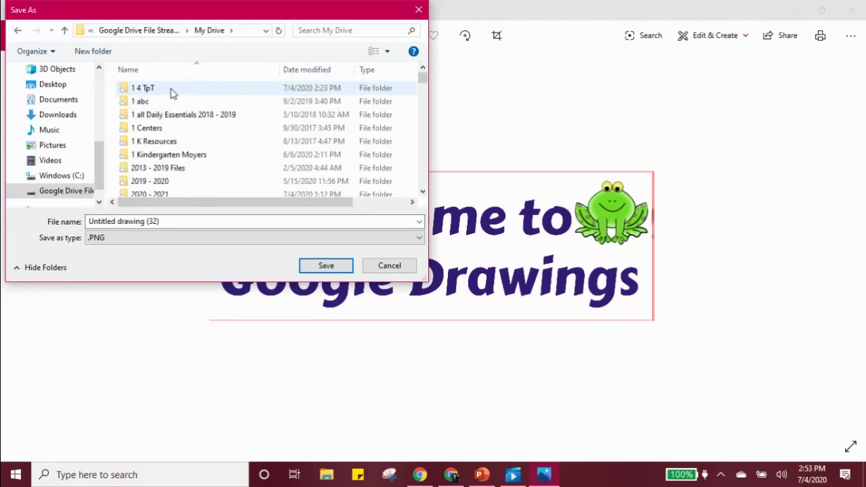
{"action": "left_click", "coordinate": [170, 91]}
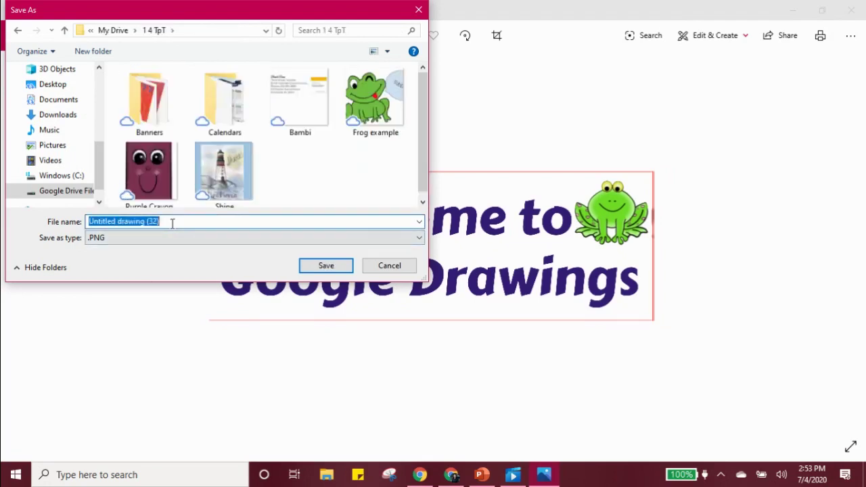
{"action": "type", "text": "Draw"}
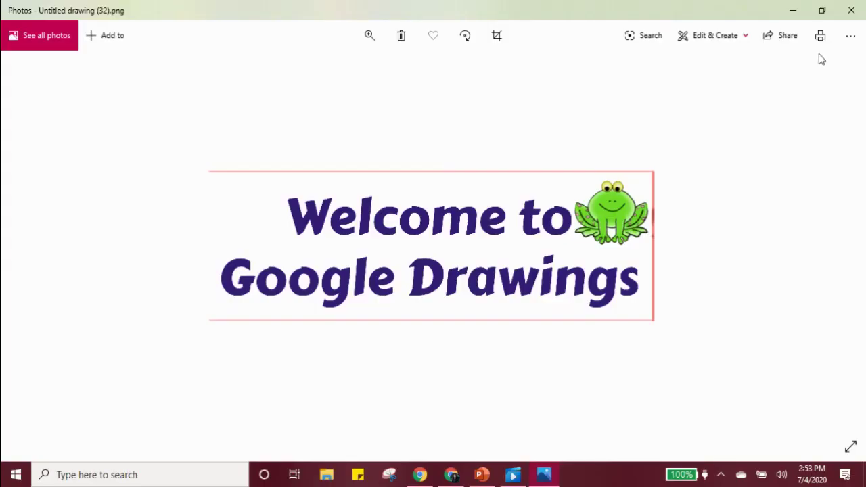
Close Photos and delete the existing frog photo from the slide.
{"action": "left_click", "coordinate": [854, 12]}
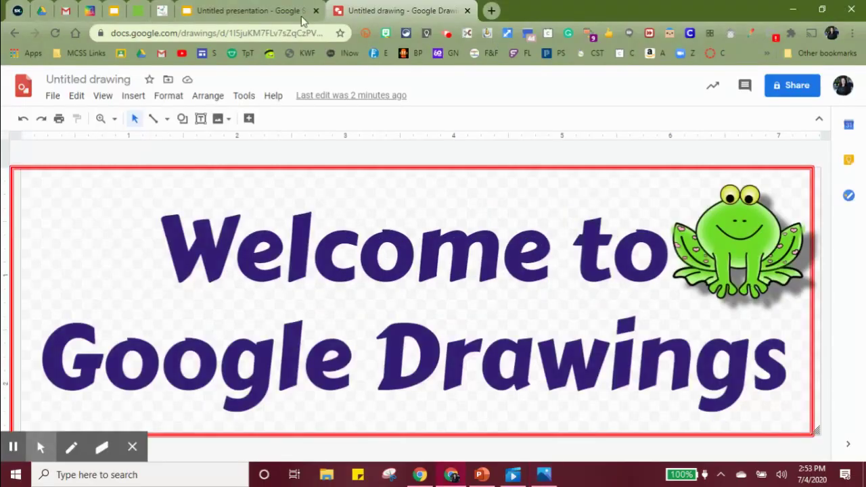
{"action": "left_click", "coordinate": [250, 11]}
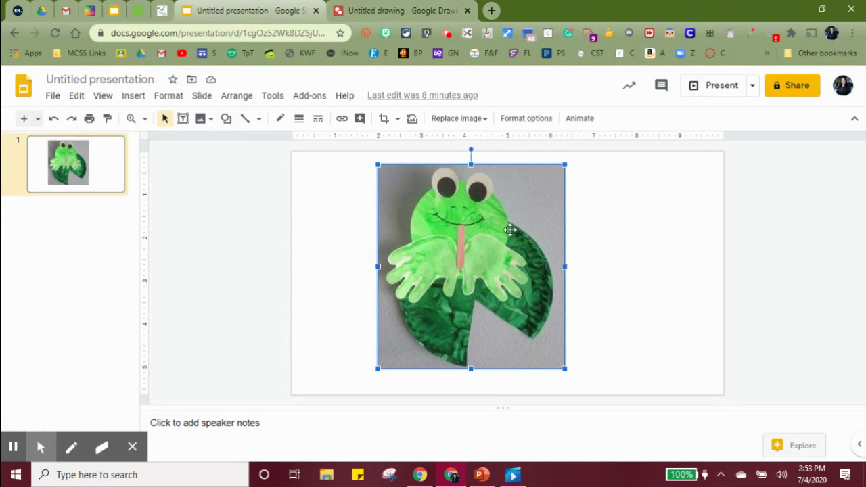
{"action": "left_click_drag", "start_coordinate": [510, 231], "coordinate": [427, 240]}
{"action": "right_click", "coordinate": [427, 240]}
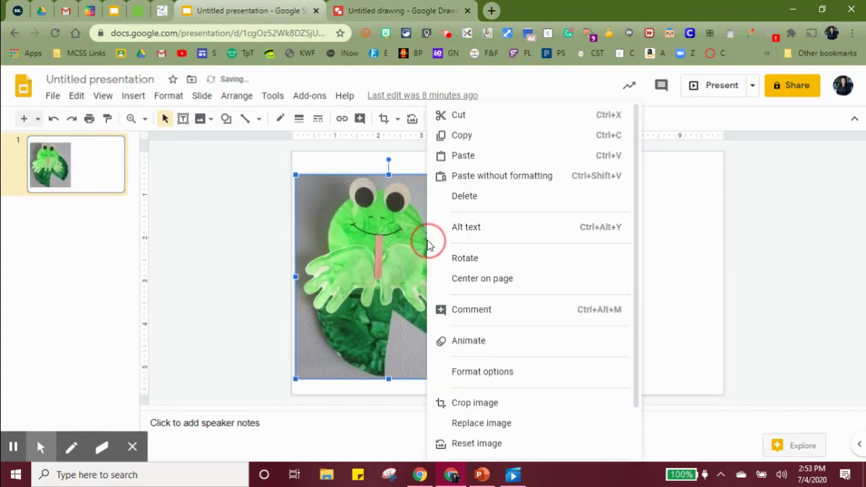
{"action": "left_click", "coordinate": [484, 113]}
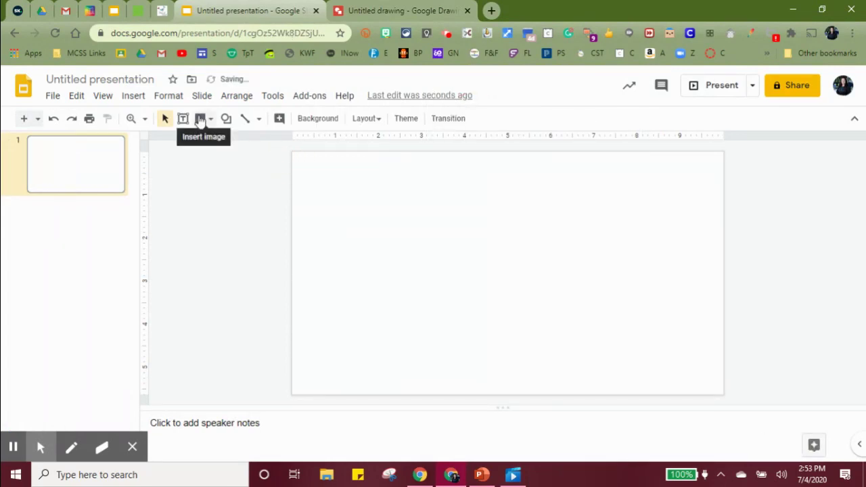
Insert the Welcome banner drawing from Drive's Recent files and move it right and down.
{"action": "left_click", "coordinate": [200, 119]}
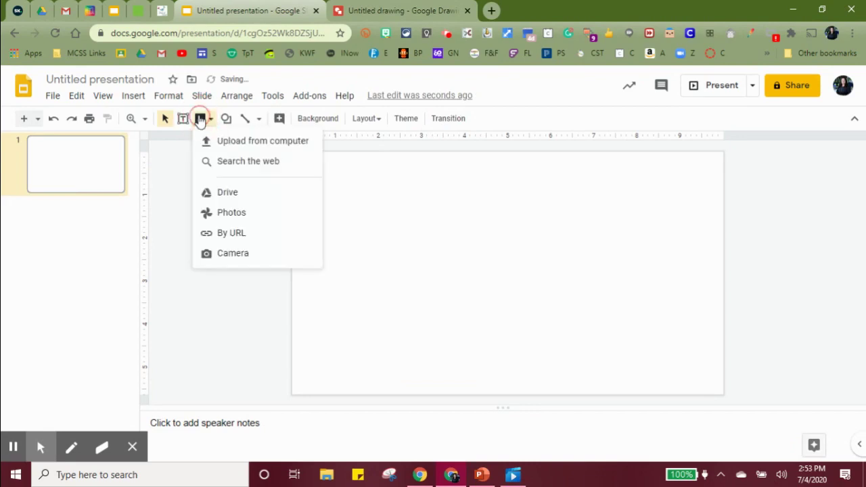
{"action": "left_click", "coordinate": [241, 201]}
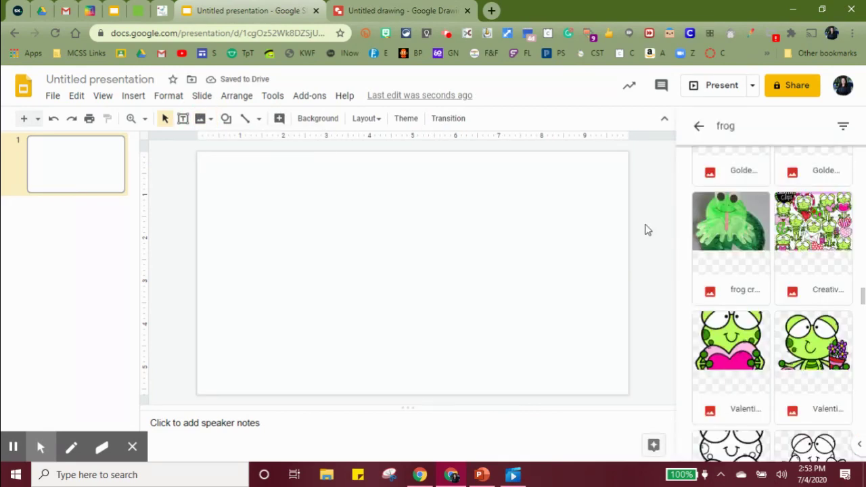
{"action": "left_click", "coordinate": [701, 128]}
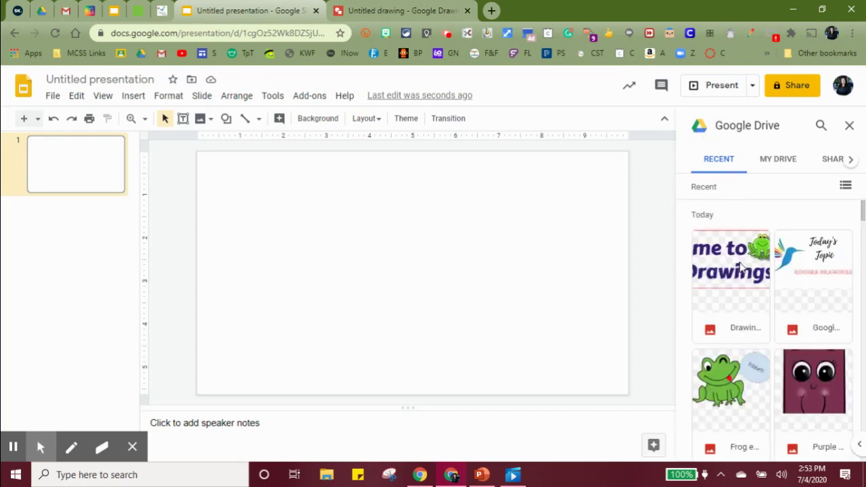
{"action": "left_click", "coordinate": [742, 266]}
{"action": "left_click_drag", "start_coordinate": [743, 266], "coordinate": [530, 247]}
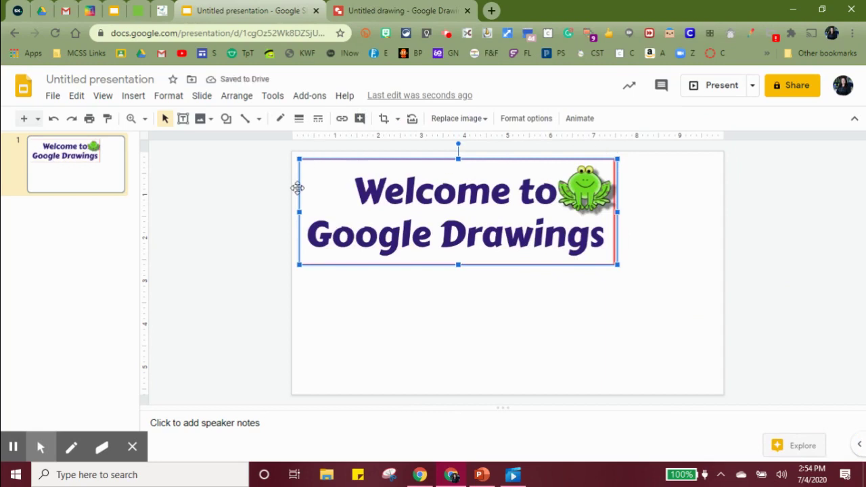
{"action": "left_click", "coordinate": [579, 344]}
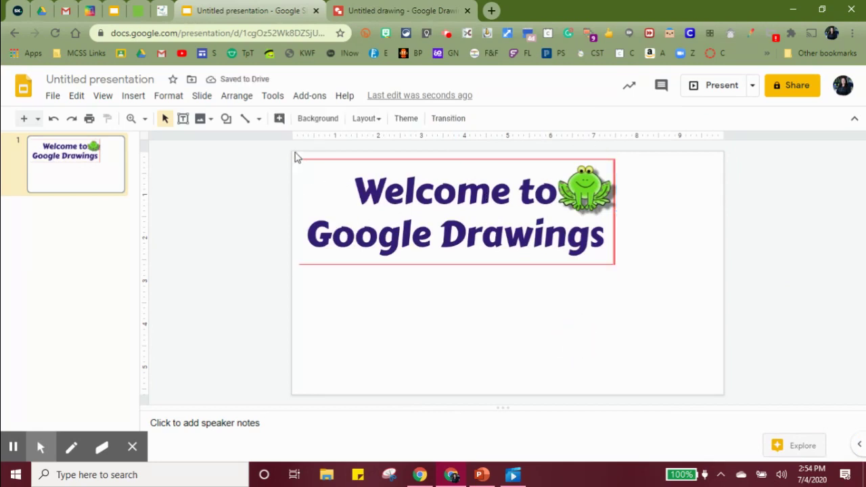
{"action": "left_click_drag", "start_coordinate": [435, 216], "coordinate": [494, 239]}
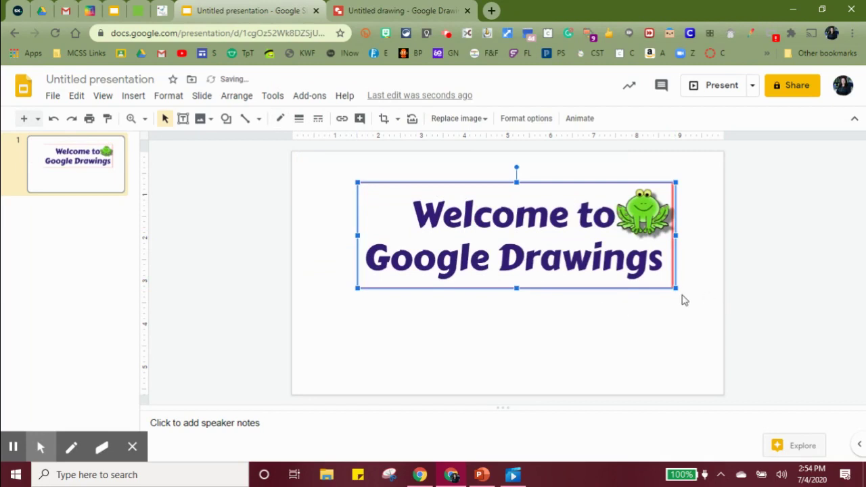
{"action": "right_click", "coordinate": [613, 316]}
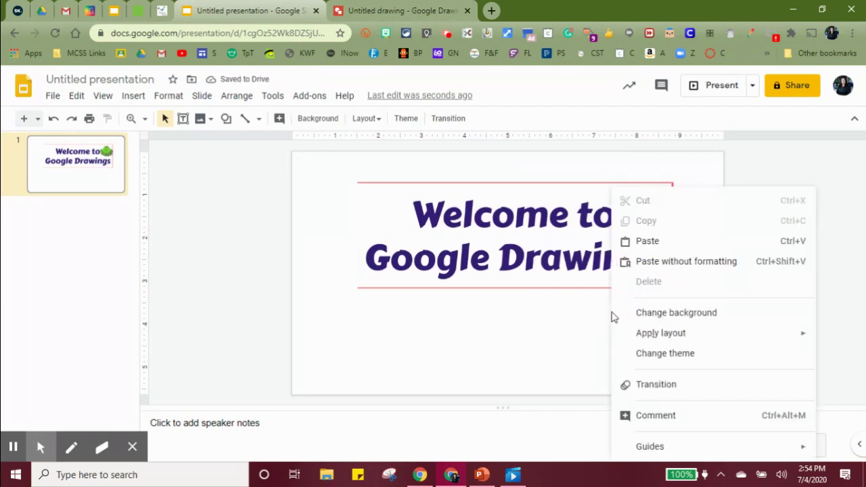
Change the slide background to a light blue colour.
{"action": "left_click", "coordinate": [669, 316]}
{"action": "left_click", "coordinate": [514, 225]}
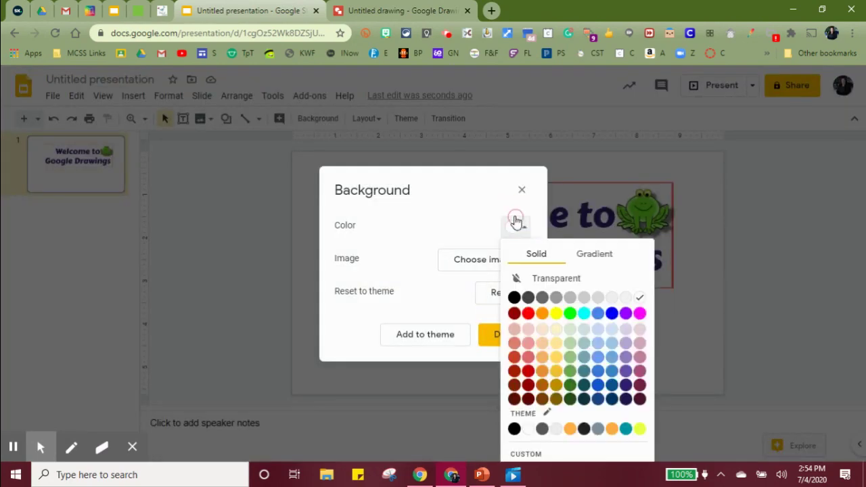
{"action": "left_click", "coordinate": [598, 330]}
{"action": "left_click", "coordinate": [504, 342]}
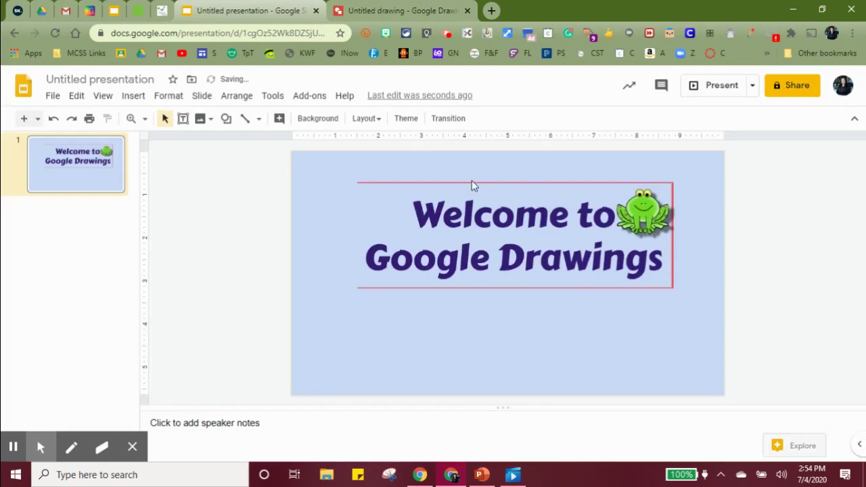
Enlarge the Welcome banner image and position it near the slide's centre.
{"action": "left_click", "coordinate": [512, 266]}
{"action": "left_click_drag", "start_coordinate": [511, 266], "coordinate": [507, 325]}
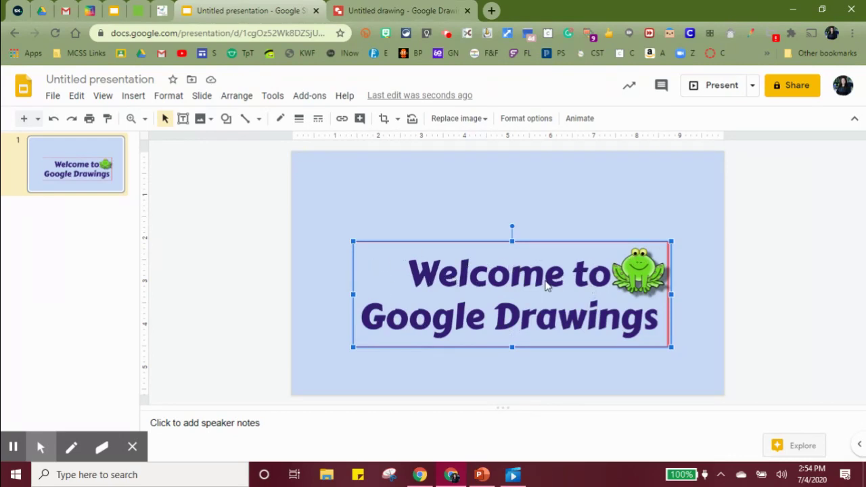
{"action": "left_click_drag", "start_coordinate": [550, 286], "coordinate": [572, 247]}
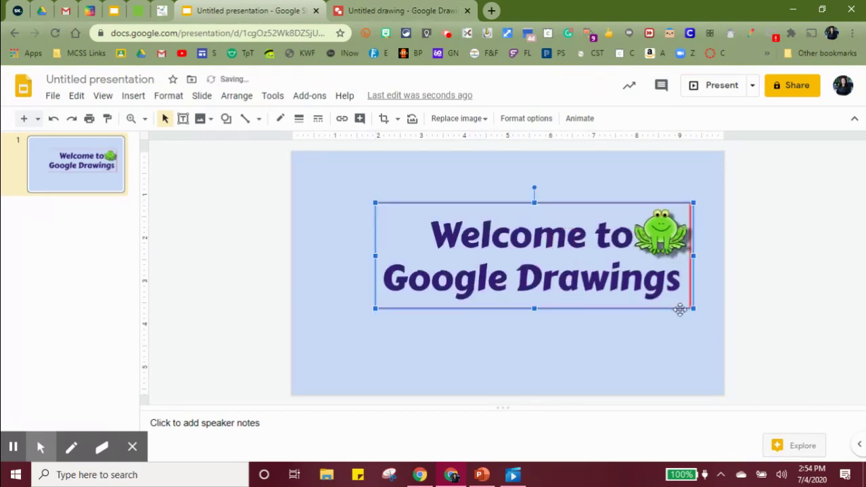
{"action": "left_click_drag", "start_coordinate": [371, 308], "coordinate": [305, 332]}
{"action": "left_click_drag", "start_coordinate": [476, 286], "coordinate": [520, 289]}
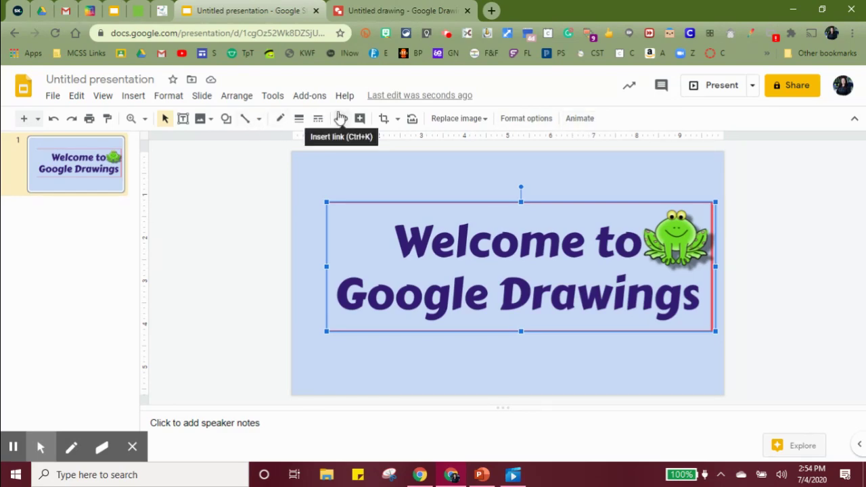
Return to the Untitled drawing tab showing the frog banner.
{"action": "left_click", "coordinate": [379, 14]}
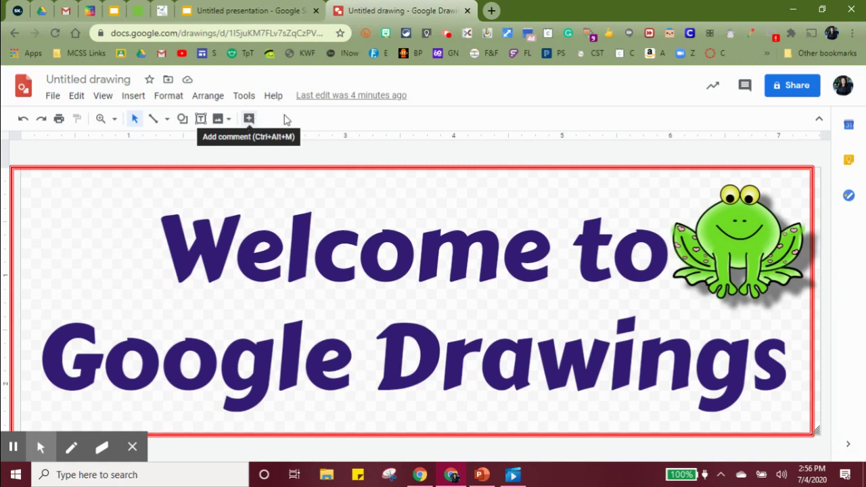
{"action": "left_click", "coordinate": [249, 119]}
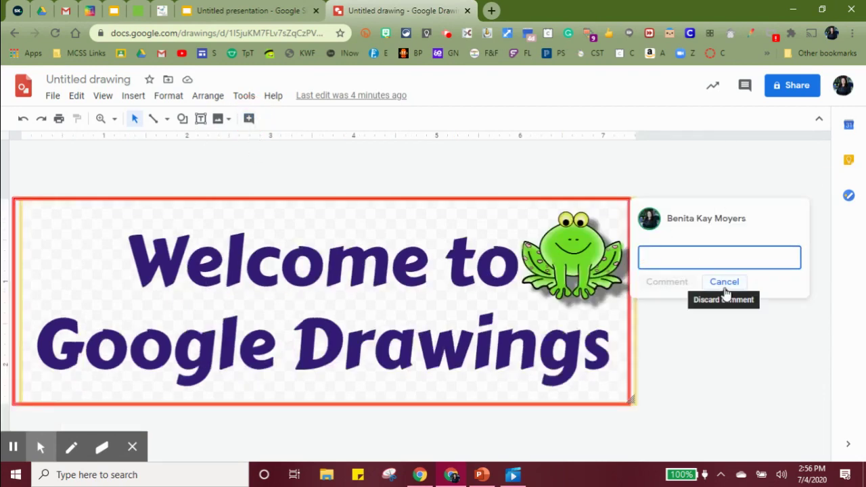
{"action": "left_click", "coordinate": [725, 285]}
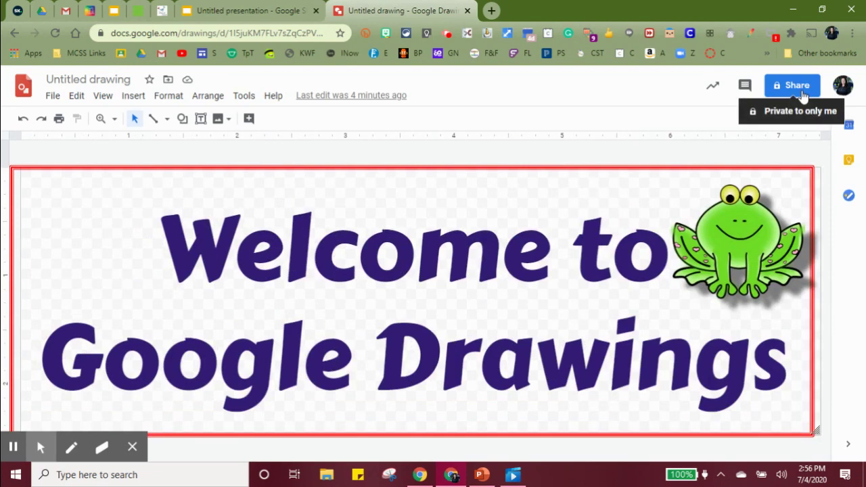
{"action": "left_click", "coordinate": [126, 98]}
{"action": "mouse_move", "coordinate": [102, 99]}
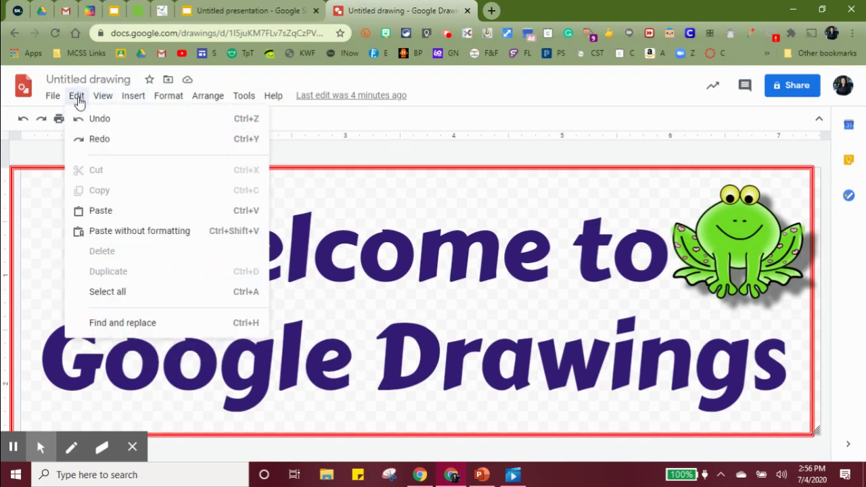
{"action": "mouse_move", "coordinate": [50, 103]}
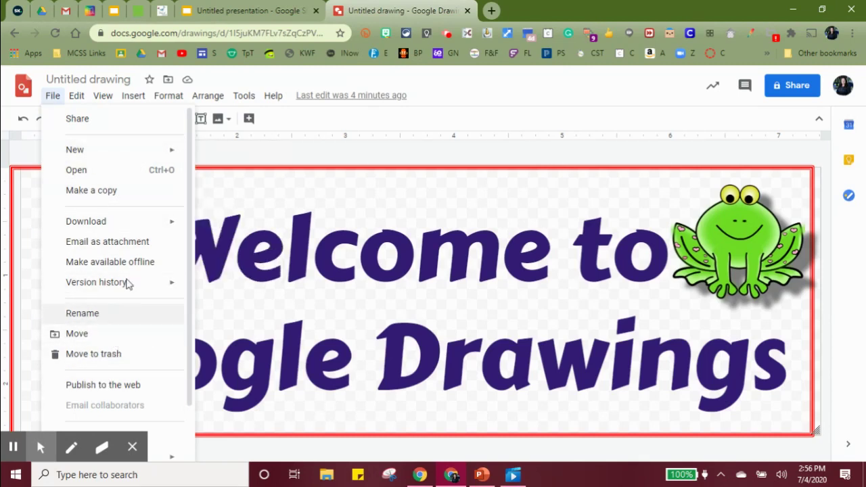
{"action": "left_click", "coordinate": [489, 87]}
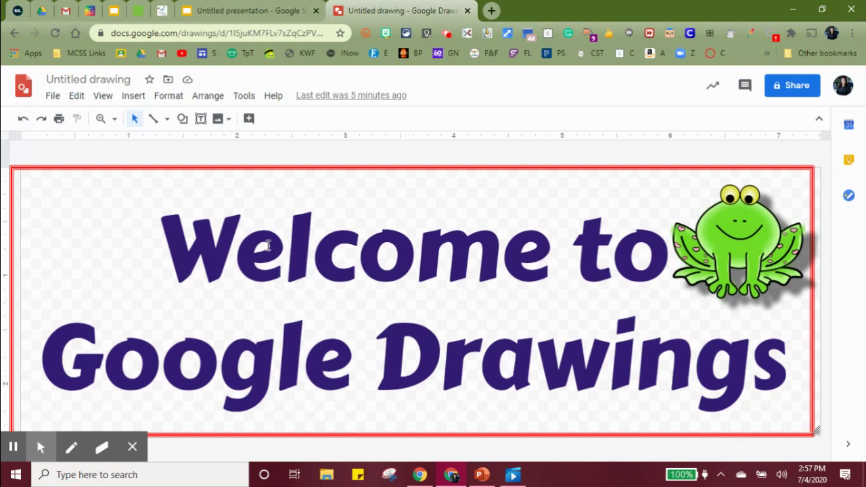
Draw a speech-bubble callout over the word 'to' and place it beside the frog.
{"action": "left_click", "coordinate": [182, 118]}
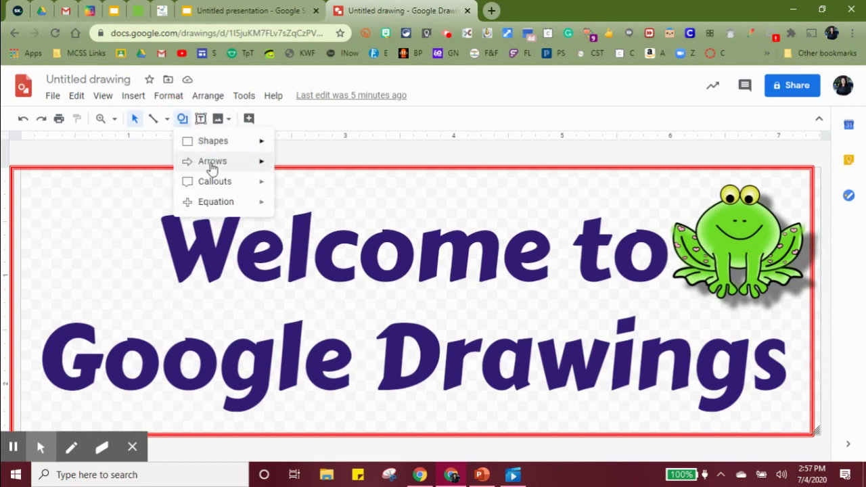
{"action": "mouse_move", "coordinate": [244, 184]}
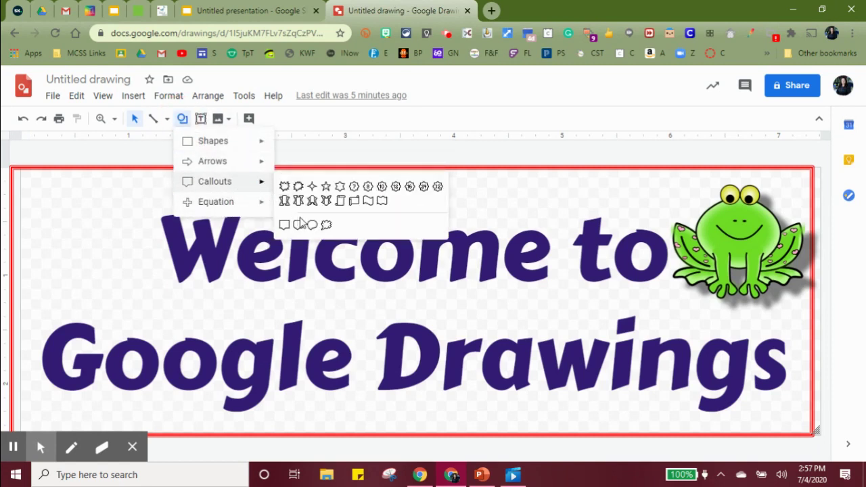
{"action": "left_click", "coordinate": [303, 224]}
{"action": "left_click_drag", "start_coordinate": [501, 209], "coordinate": [623, 294]}
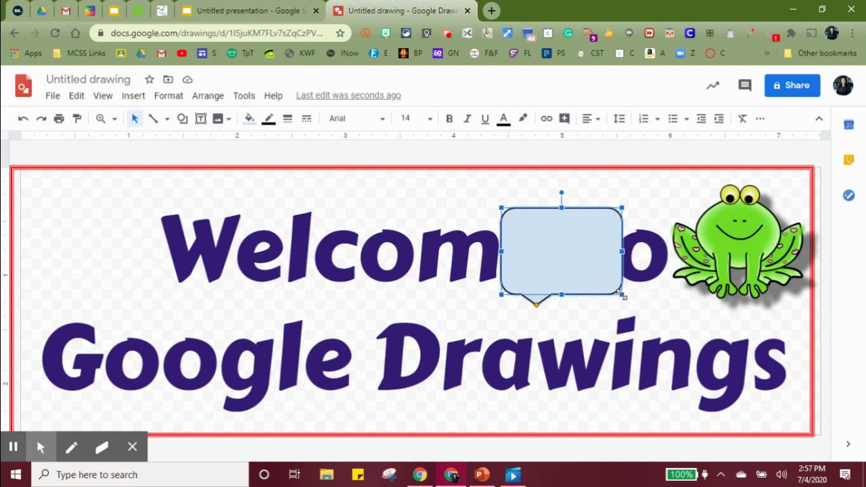
{"action": "left_click_drag", "start_coordinate": [570, 250], "coordinate": [664, 223]}
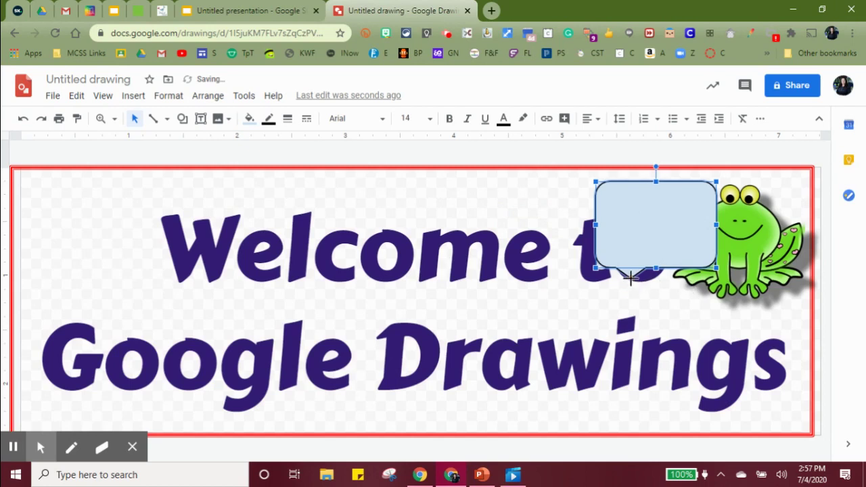
{"action": "left_click_drag", "start_coordinate": [689, 223], "coordinate": [647, 215]}
{"action": "left_click_drag", "start_coordinate": [658, 273], "coordinate": [658, 298]}
Shift the 'Welcome to Google Drawings' text box slightly left.
{"action": "left_click", "coordinate": [621, 187]}
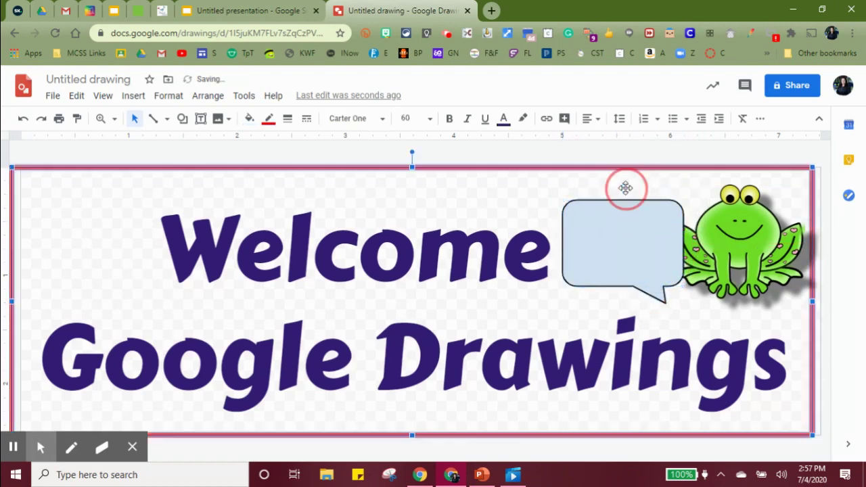
{"action": "left_click_drag", "start_coordinate": [621, 187], "coordinate": [614, 188]}
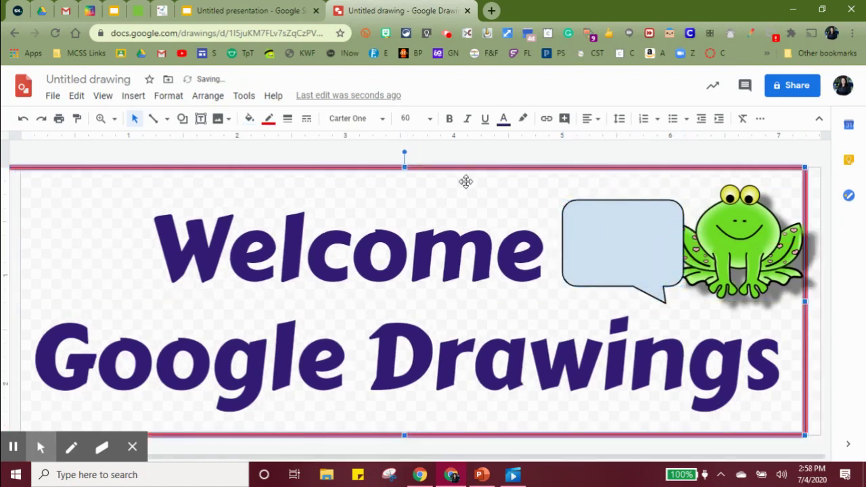
{"action": "left_click", "coordinate": [448, 33]}
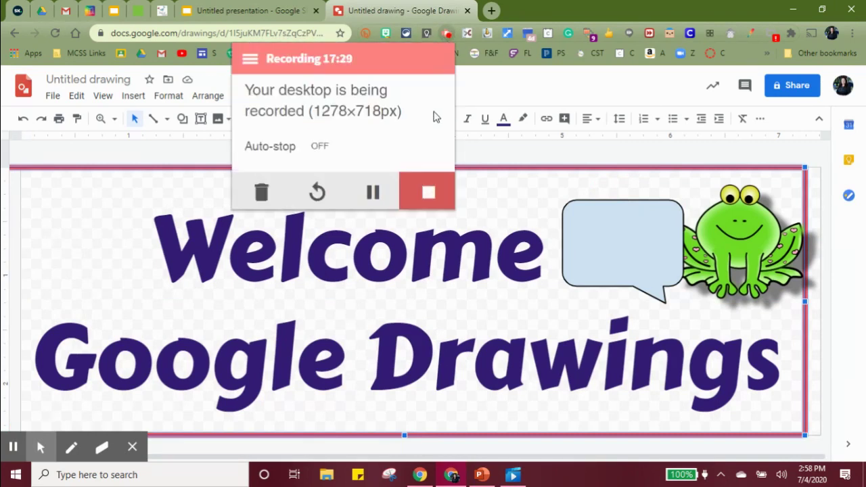